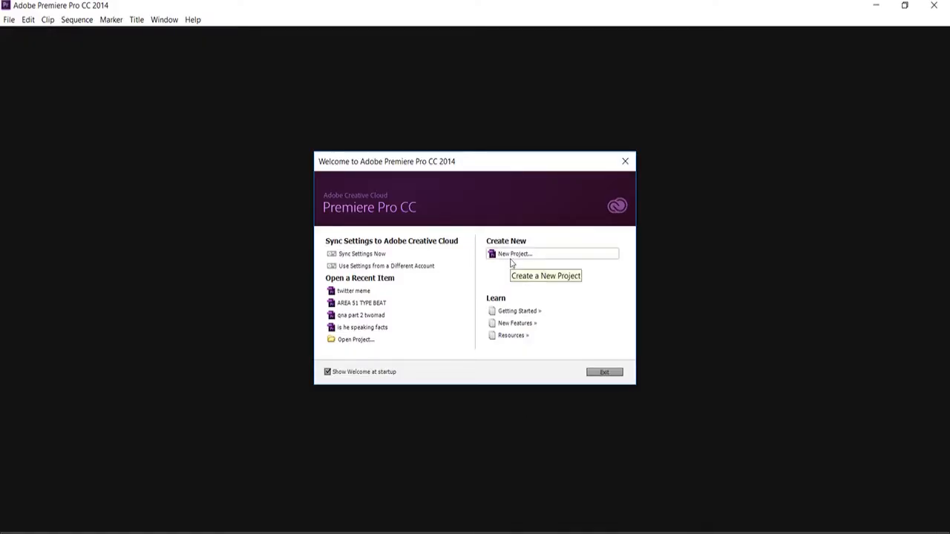
Create a new project named "Grandayy example".
{"action": "left_click", "coordinate": [510, 258]}
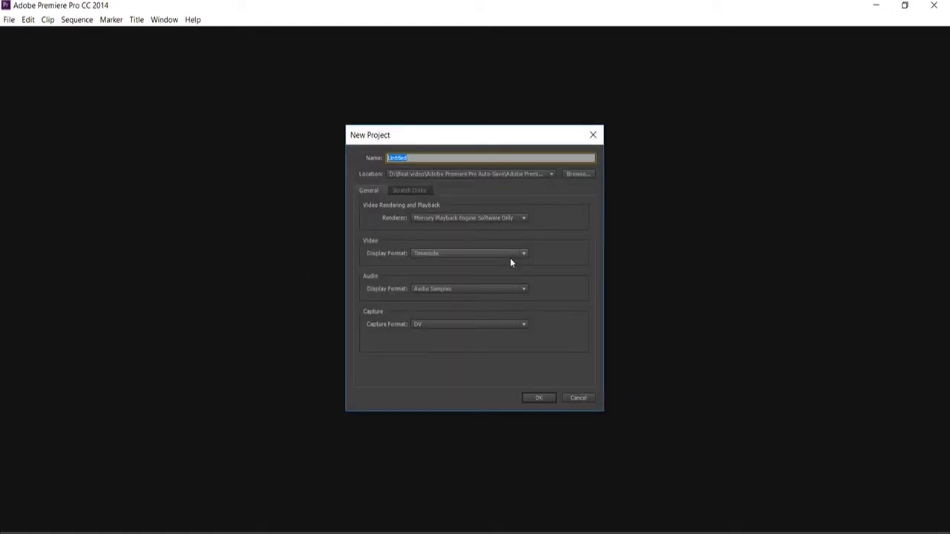
{"action": "type", "text": "N"}
{"action": "key", "text": "Return"}
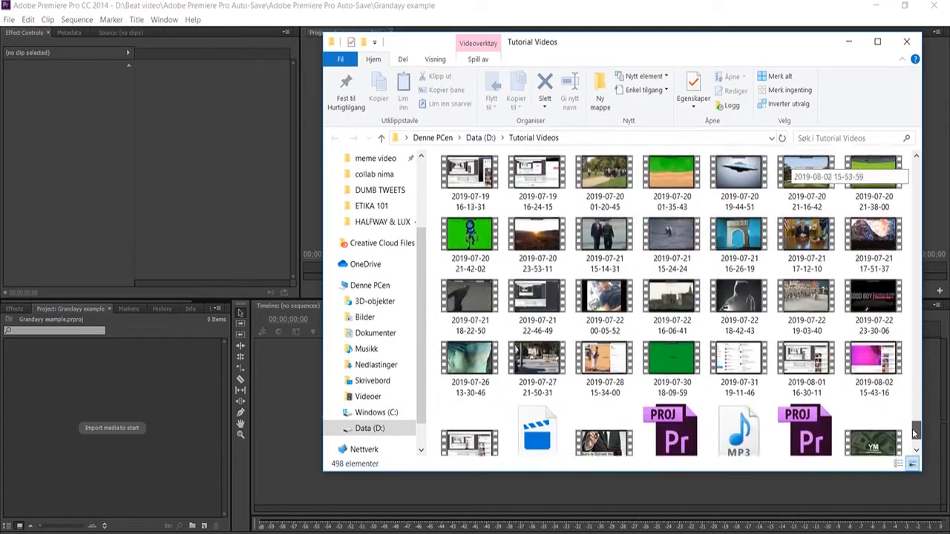
{"action": "left_click_drag", "start_coordinate": [913, 434], "coordinate": [919, 450]}
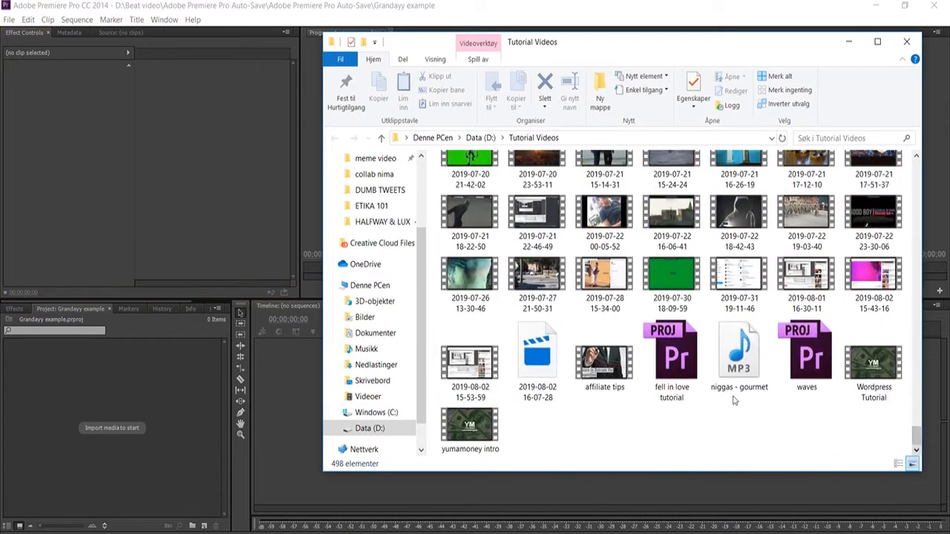
{"action": "scroll", "coordinate": [690, 320], "scroll_direction": "up", "scroll_amount": 1}
{"action": "left_click_drag", "start_coordinate": [605, 237], "coordinate": [161, 448]}
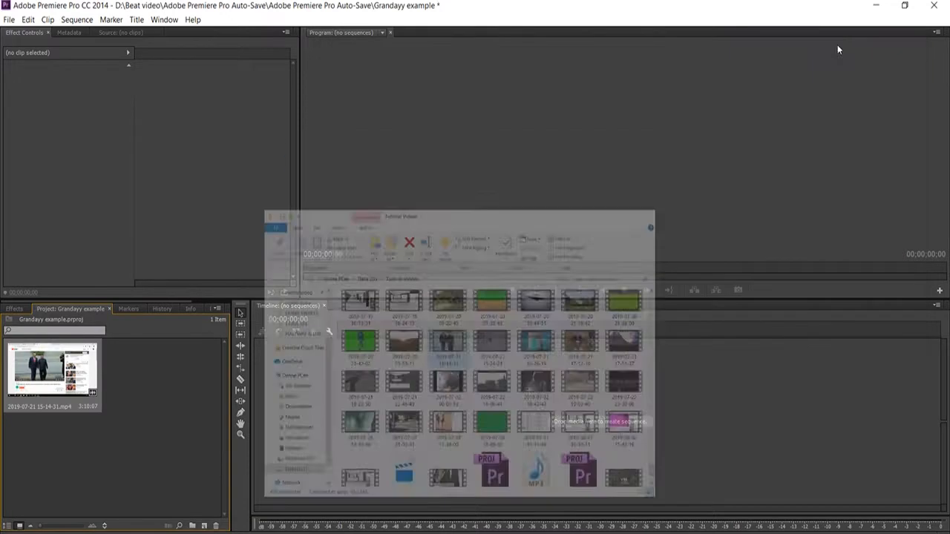
{"action": "left_click", "coordinate": [848, 43]}
{"action": "left_click_drag", "start_coordinate": [52, 369], "coordinate": [400, 399]}
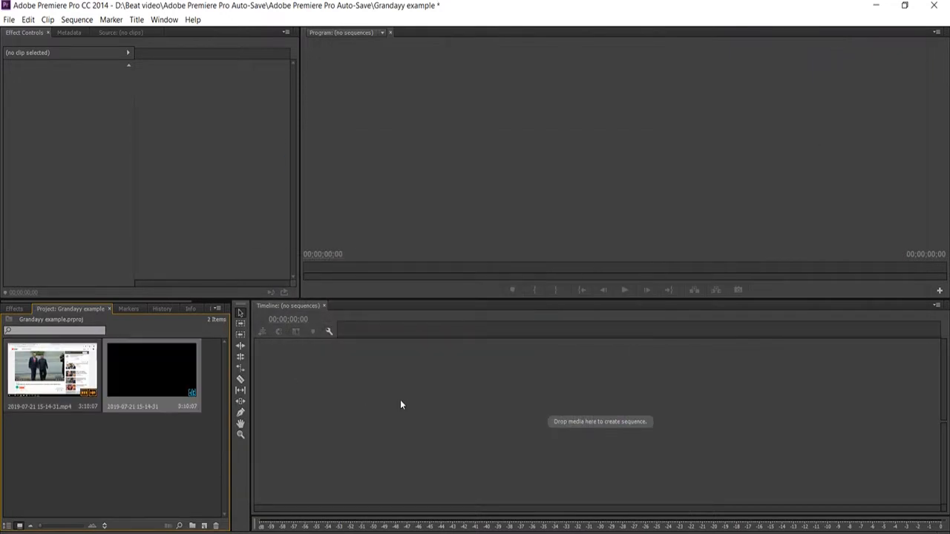
Position the playhead on the walking shot at 00:00:40:00 and delete the clip's audio from track A1.
{"action": "left_click", "coordinate": [358, 333]}
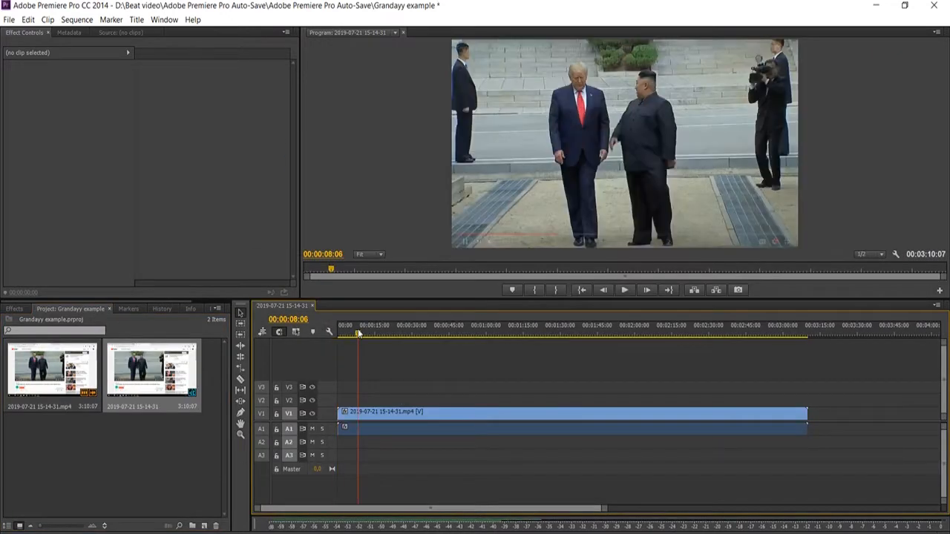
{"action": "left_click_drag", "start_coordinate": [358, 333], "coordinate": [437, 334]}
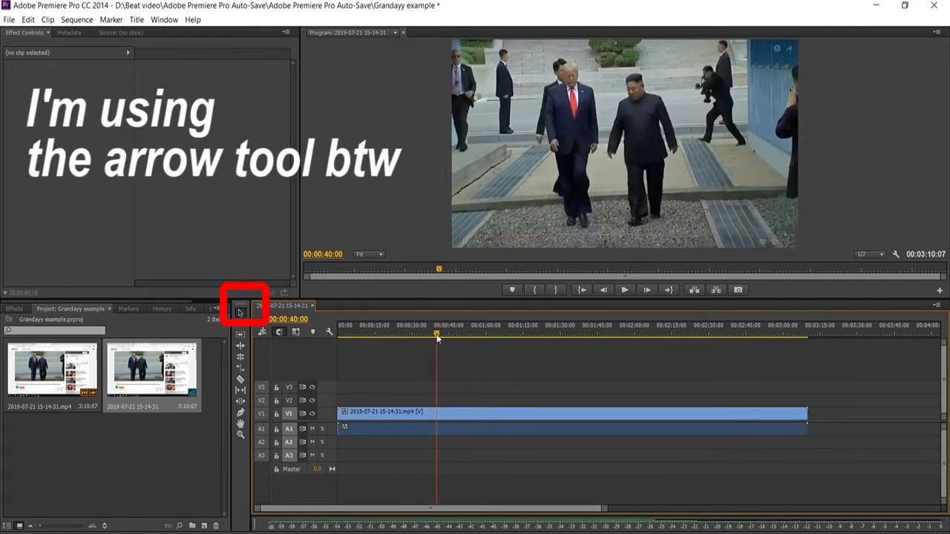
{"action": "left_click", "coordinate": [371, 430]}
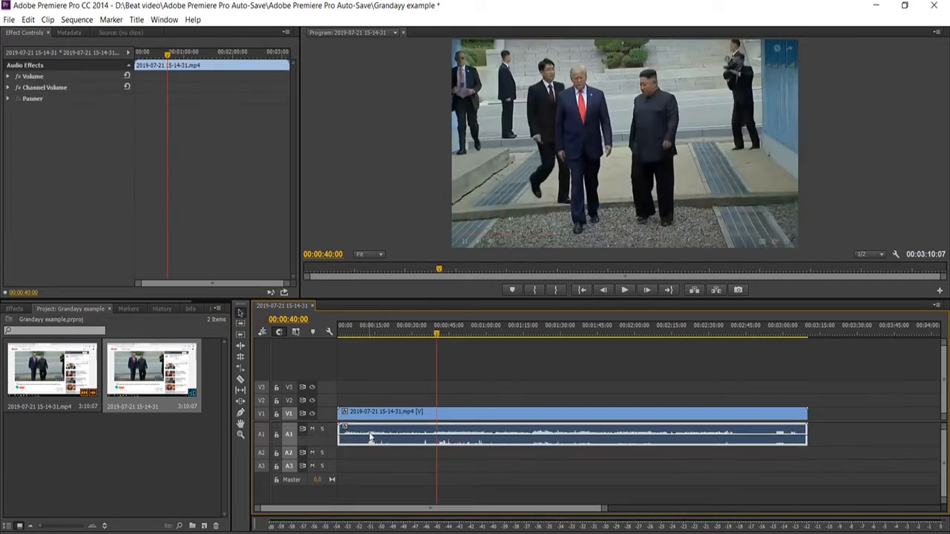
{"action": "scroll", "coordinate": [331, 422], "scroll_direction": "up", "scroll_amount": 1}
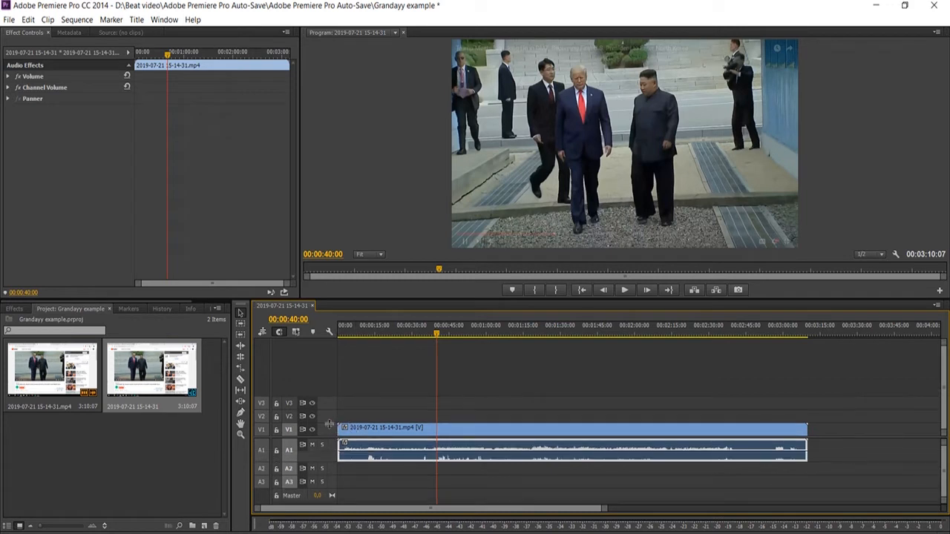
{"action": "left_click", "coordinate": [408, 428]}
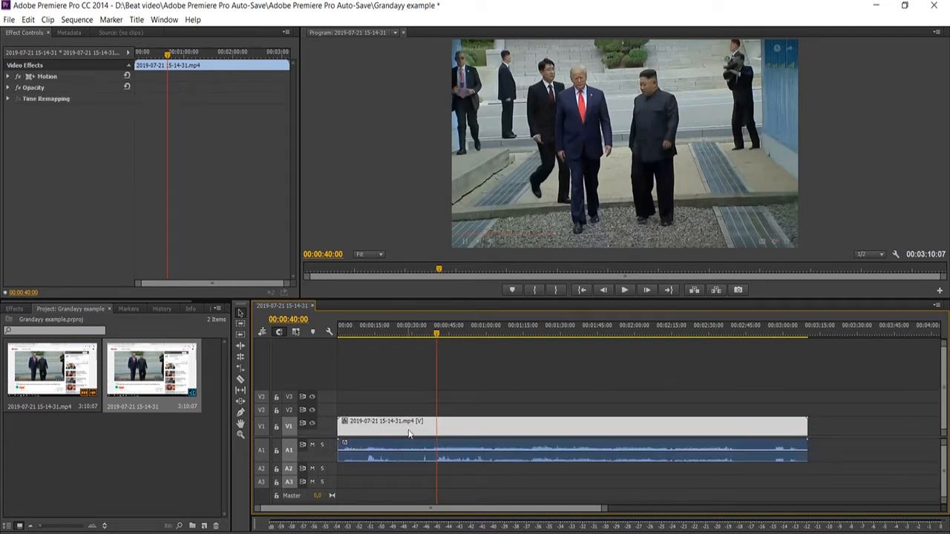
{"action": "left_click", "coordinate": [348, 456]}
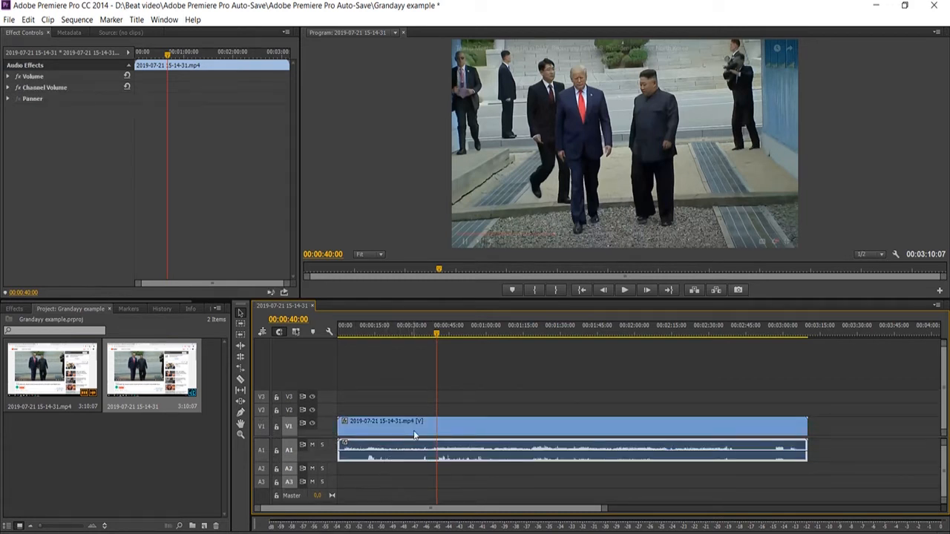
{"action": "key", "text": "Delete"}
Cut off the clip's first 40 seconds, move it to the sequence start, and trim its end at 00:00:05:17.
{"action": "left_click_drag", "start_coordinate": [340, 425], "coordinate": [440, 426]}
{"action": "left_click_drag", "start_coordinate": [471, 428], "coordinate": [346, 430]}
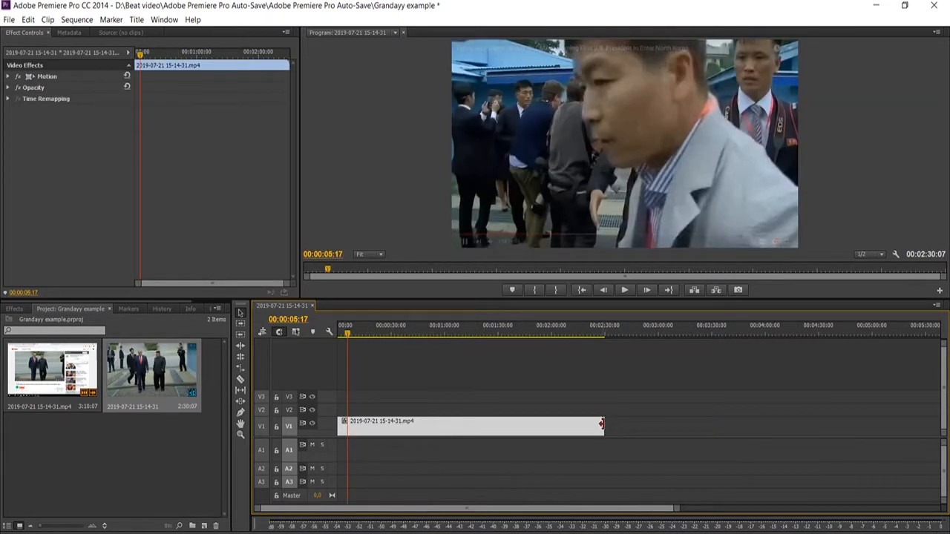
{"action": "left_click_drag", "start_coordinate": [603, 424], "coordinate": [347, 423]}
Shorten the clip to end at 00:00:02:03, return the playhead to the sequence start, and save the project.
{"action": "scroll", "coordinate": [343, 394], "scroll_direction": "up", "scroll_amount": 10}
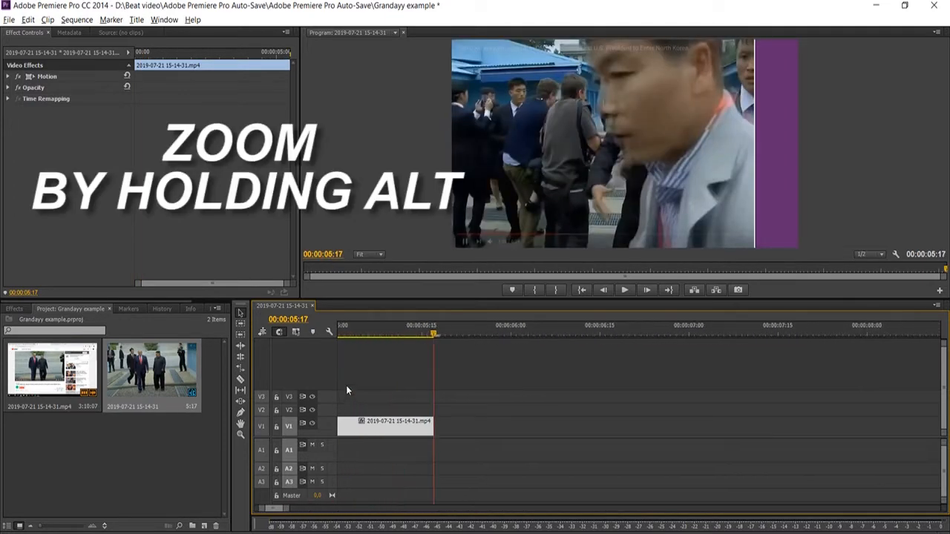
{"action": "scroll", "coordinate": [347, 386], "scroll_direction": "up", "scroll_amount": 3}
{"action": "left_click_drag", "start_coordinate": [405, 327], "coordinate": [306, 344]}
{"action": "scroll", "coordinate": [400, 359], "scroll_direction": "down", "scroll_amount": 3}
{"action": "left_click_drag", "start_coordinate": [372, 335], "coordinate": [299, 349]}
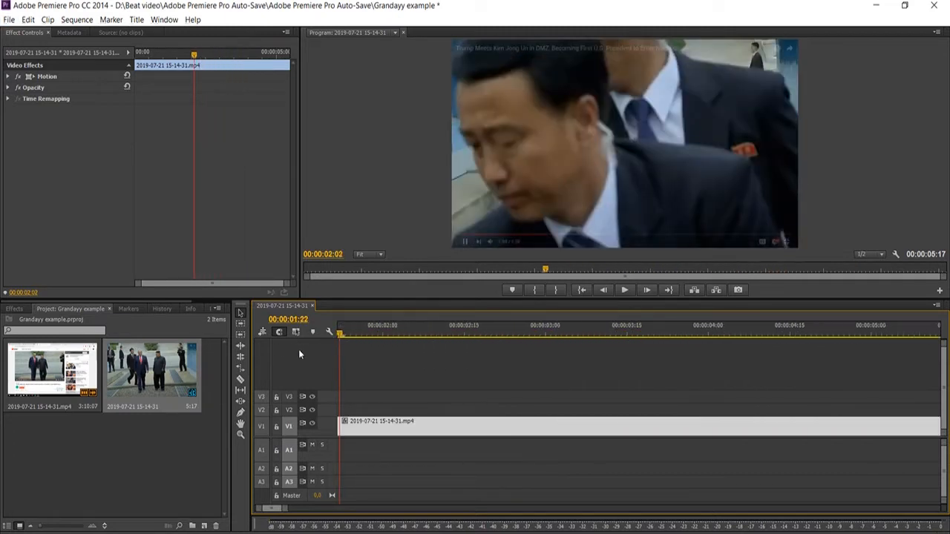
{"action": "scroll", "coordinate": [417, 331], "scroll_direction": "down", "scroll_amount": 3}
{"action": "left_click_drag", "start_coordinate": [412, 331], "coordinate": [463, 331]}
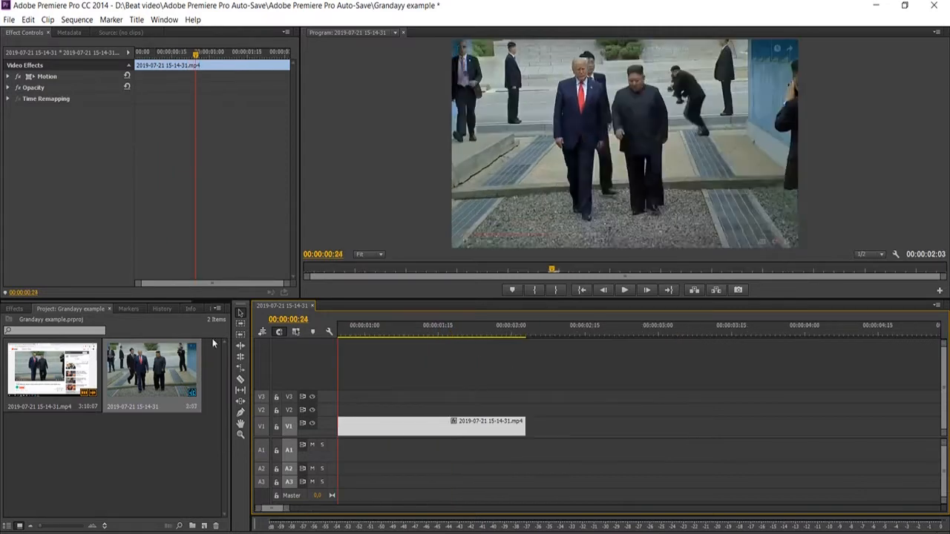
{"action": "left_click_drag", "start_coordinate": [213, 343], "coordinate": [177, 346]}
{"action": "key", "text": "ctrl+s"}
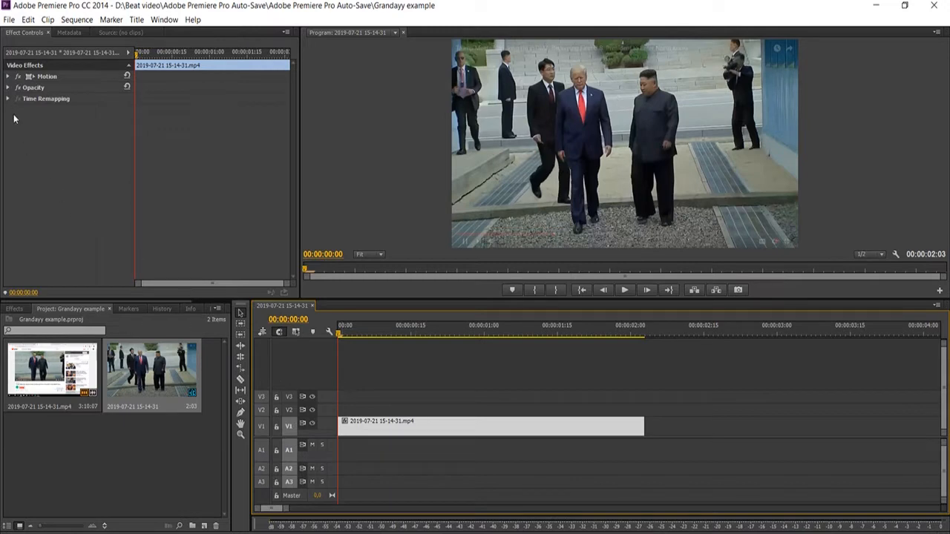
Add an ellipse opacity mask to the clip and place it over the man with the red tie.
{"action": "left_click_drag", "start_coordinate": [444, 301], "coordinate": [449, 327]}
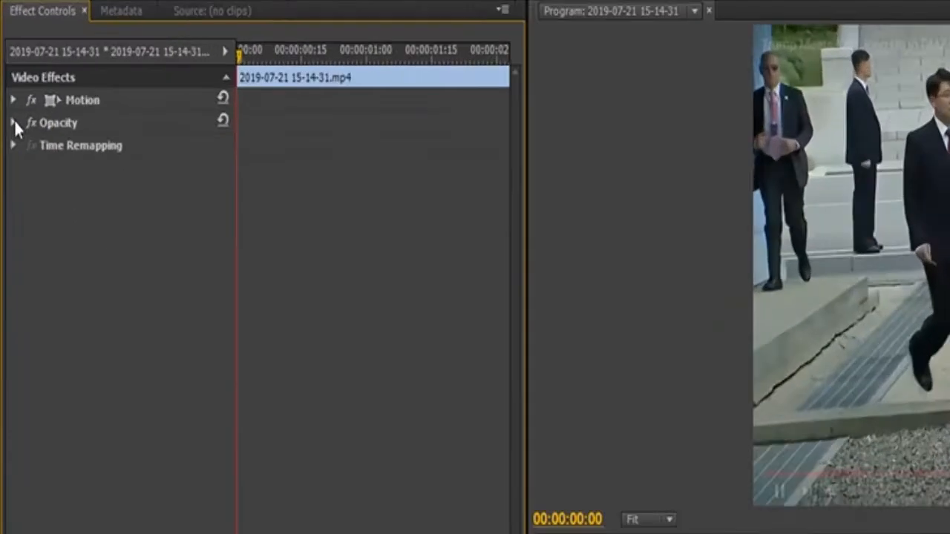
{"action": "left_click", "coordinate": [7, 87]}
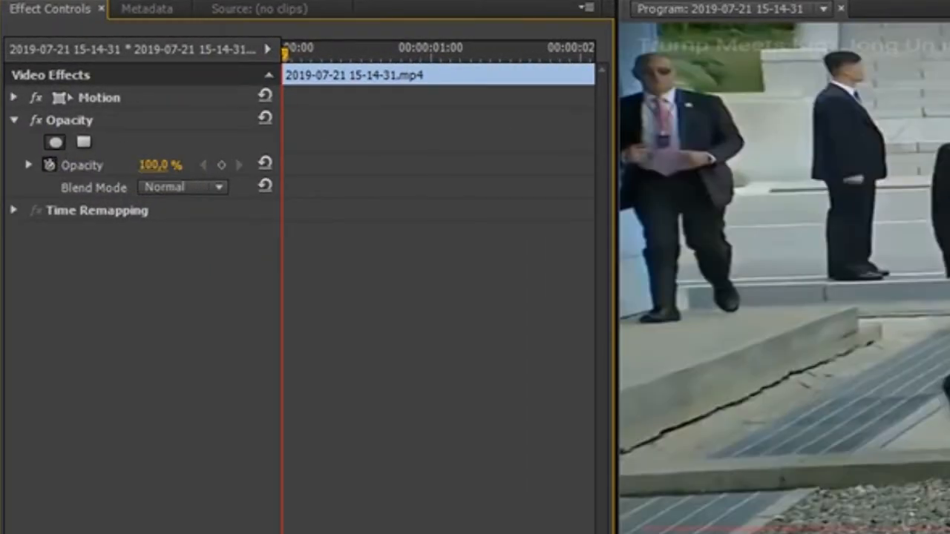
{"action": "left_click", "coordinate": [55, 142]}
{"action": "left_click_drag", "start_coordinate": [631, 173], "coordinate": [585, 125]}
{"action": "left_click_drag", "start_coordinate": [543, 130], "coordinate": [566, 141]}
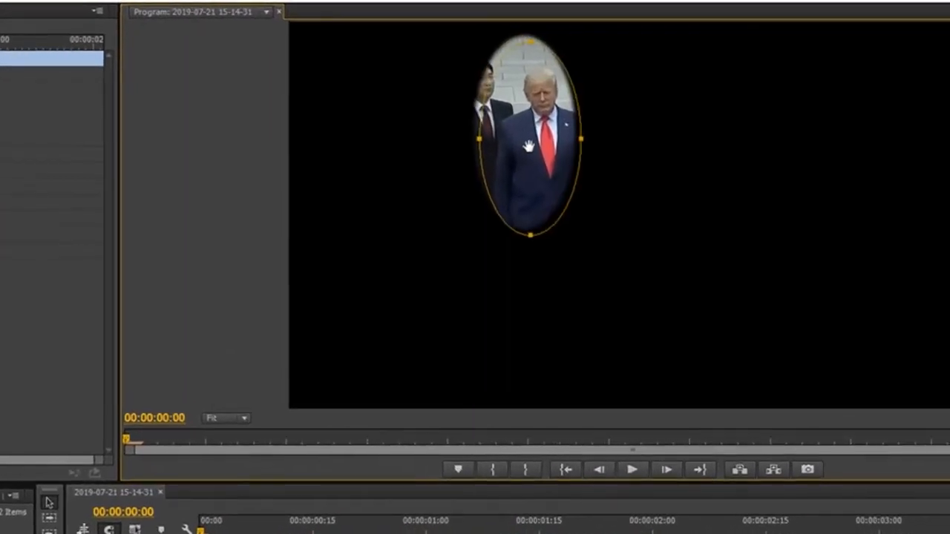
Shrink the ellipse mask to fit closely around the man's head at 00:00:00:01 and save the project.
{"action": "left_click_drag", "start_coordinate": [557, 259], "coordinate": [555, 140]}
{"action": "left_click_drag", "start_coordinate": [596, 103], "coordinate": [550, 92]}
{"action": "scroll", "coordinate": [267, 529], "scroll_direction": "up", "scroll_amount": 3}
{"action": "key", "text": "Right"}
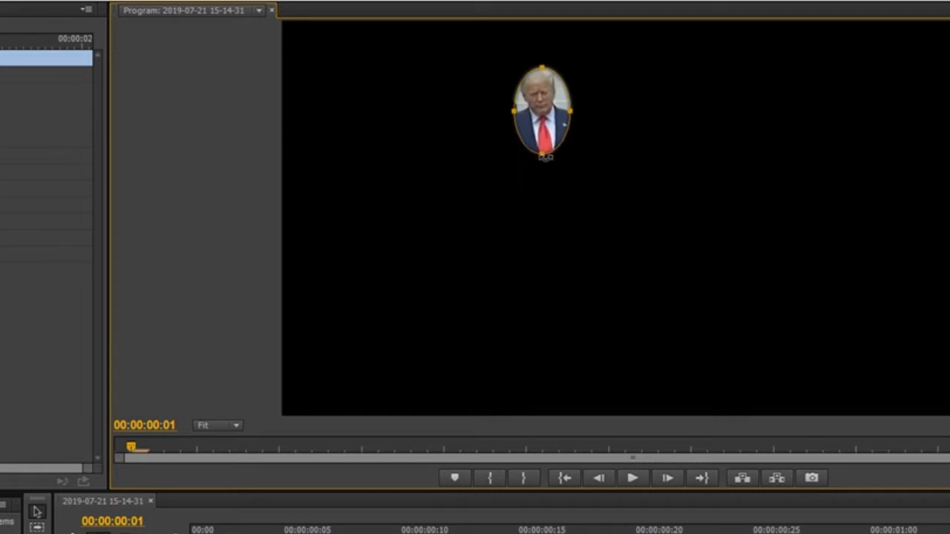
{"action": "left_click_drag", "start_coordinate": [547, 161], "coordinate": [551, 96]}
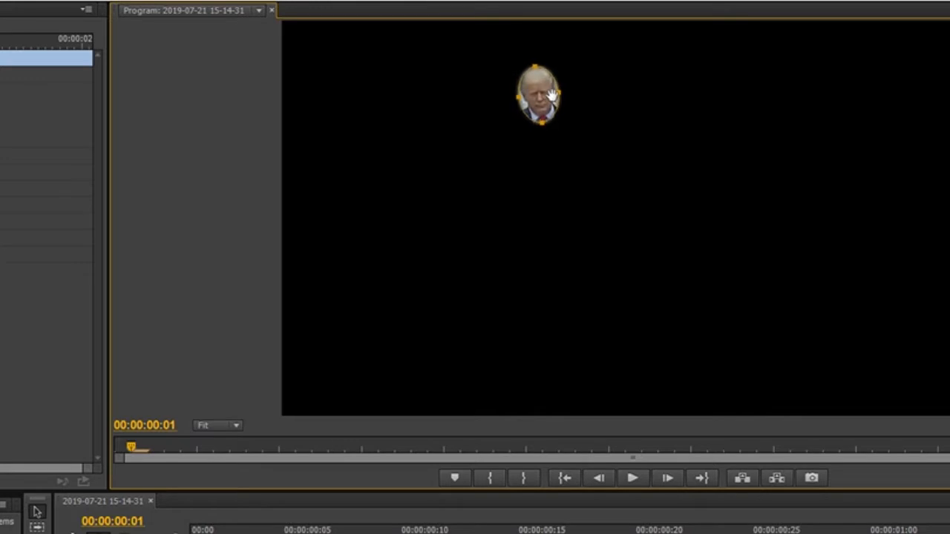
{"action": "key", "text": "ctrl+s"}
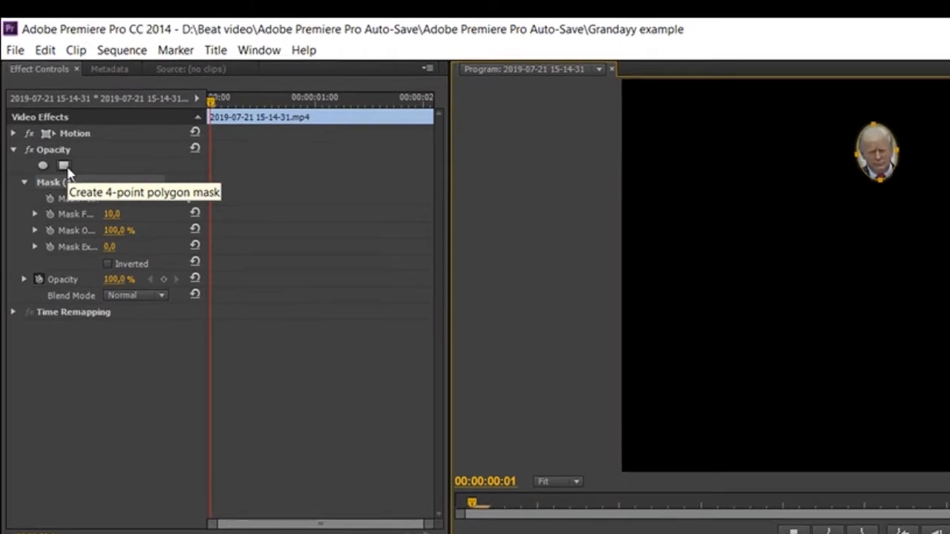
Add a 4-point polygon opacity mask over the man's torso and bring one of its upper corners to his neck.
{"action": "left_click", "coordinate": [64, 166]}
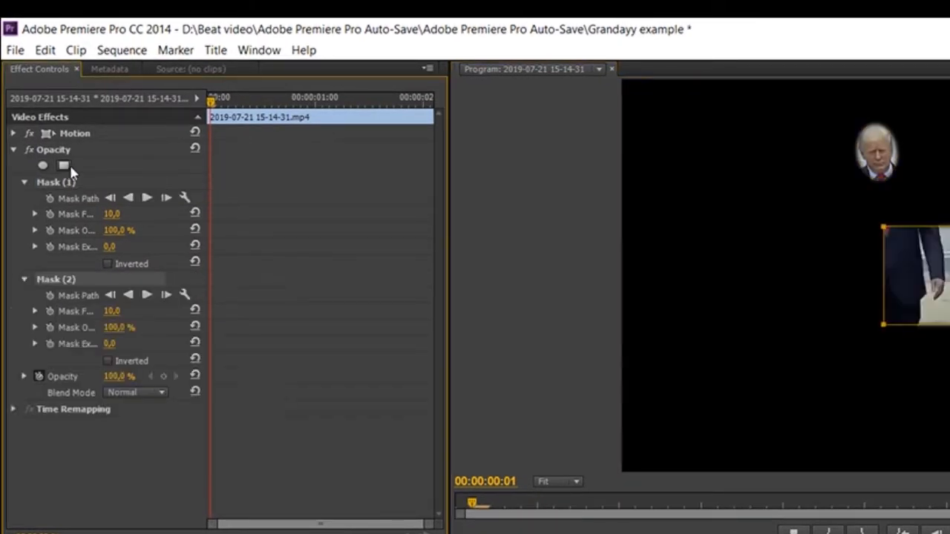
{"action": "left_click_drag", "start_coordinate": [582, 178], "coordinate": [601, 129]}
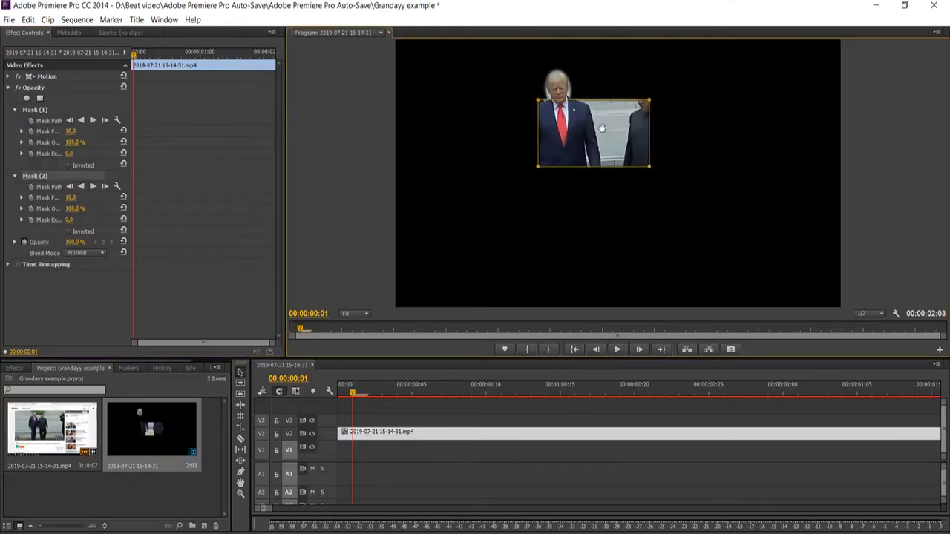
{"action": "left_click_drag", "start_coordinate": [649, 102], "coordinate": [531, 108]}
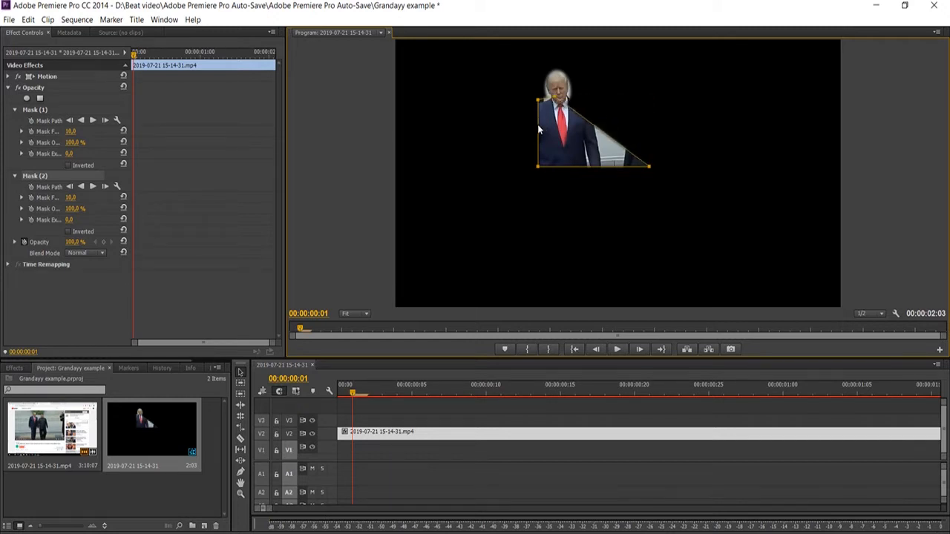
{"action": "left_click_drag", "start_coordinate": [549, 112], "coordinate": [549, 114]}
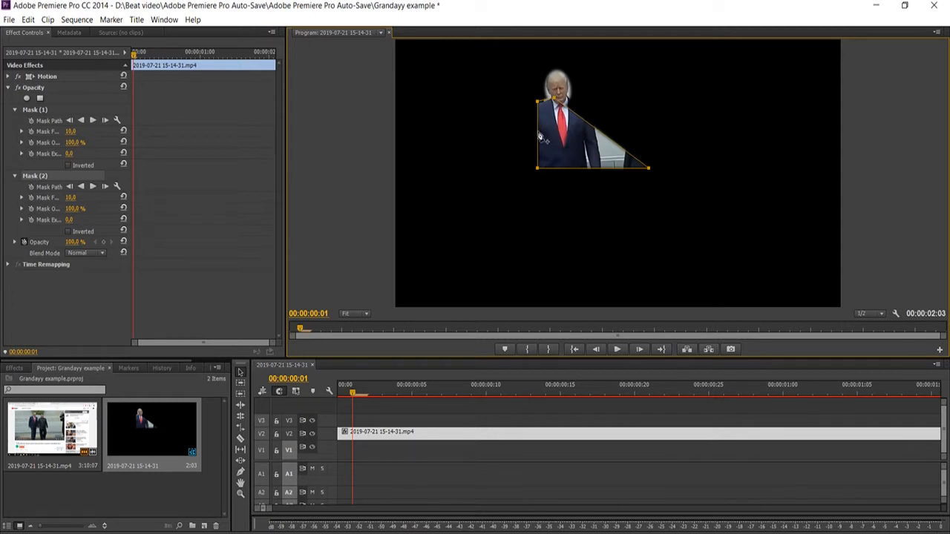
Add and adjust points on the polygon mask to follow the man's arms, shoulders and waist.
{"action": "mouse_move", "coordinate": [539, 132]}
{"action": "left_mouse_down"}
{"action": "mouse_move", "coordinate": [513, 131]}
{"action": "mouse_move", "coordinate": [525, 133]}
{"action": "left_mouse_up"}
{"action": "left_click_drag", "start_coordinate": [553, 173], "coordinate": [566, 197]}
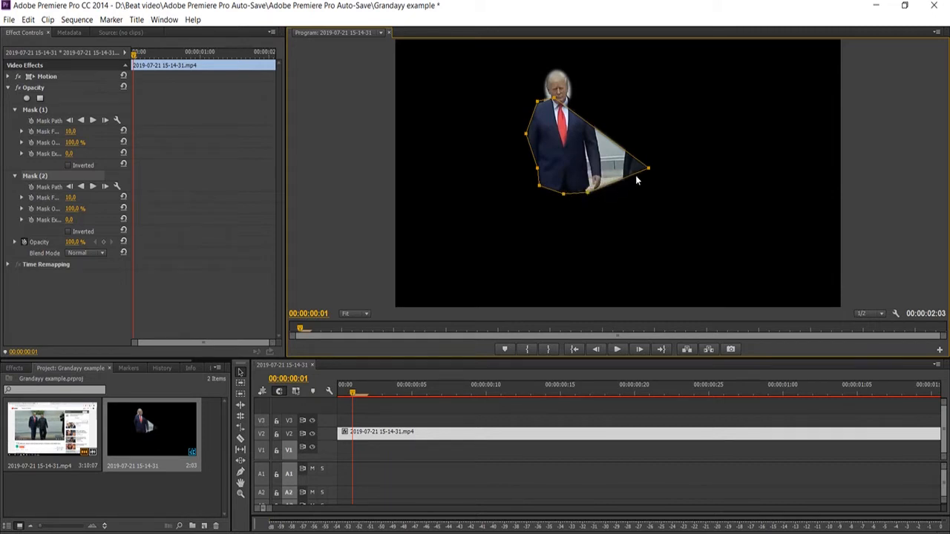
{"action": "left_click_drag", "start_coordinate": [643, 172], "coordinate": [603, 196]}
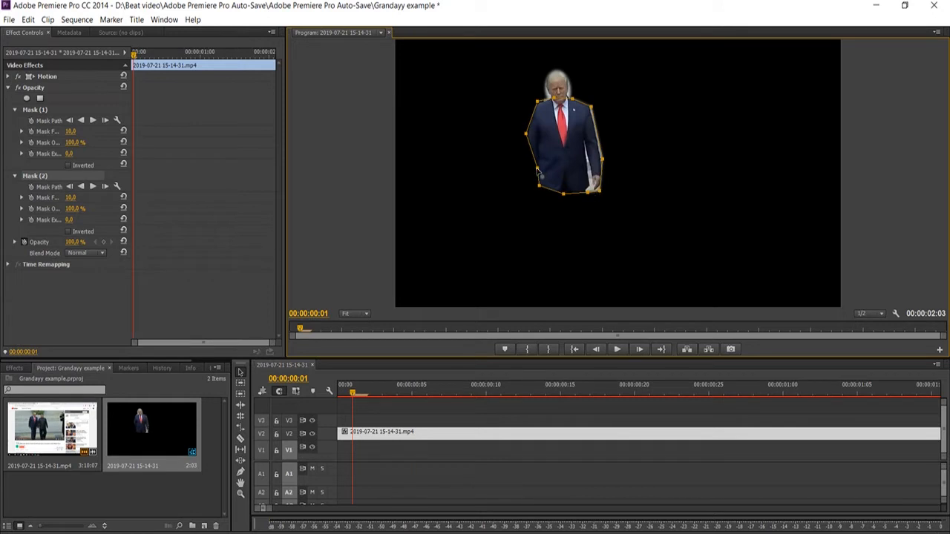
Extend the polygon mask down around the man's legs and shoes, nudge it into place, and save the project.
{"action": "left_click_drag", "start_coordinate": [537, 171], "coordinate": [552, 274]}
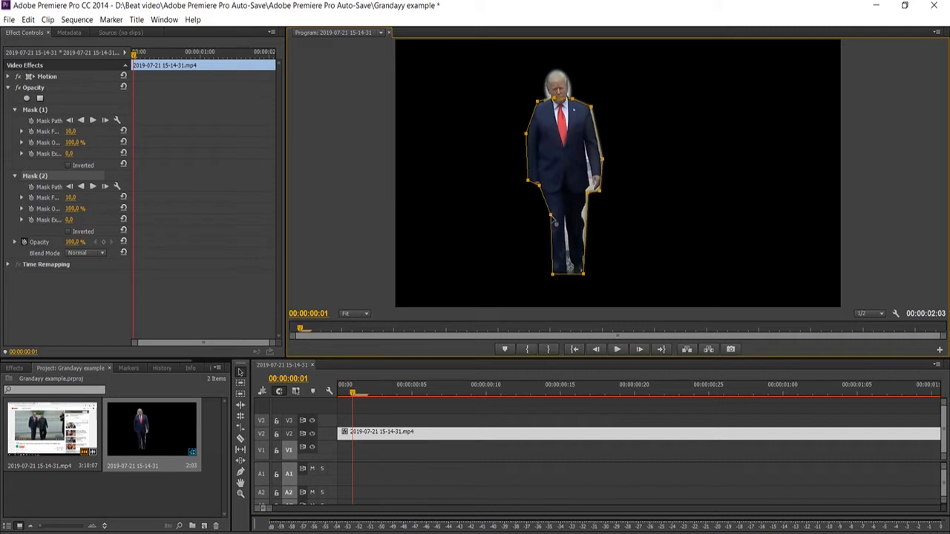
{"action": "left_click_drag", "start_coordinate": [583, 276], "coordinate": [548, 289]}
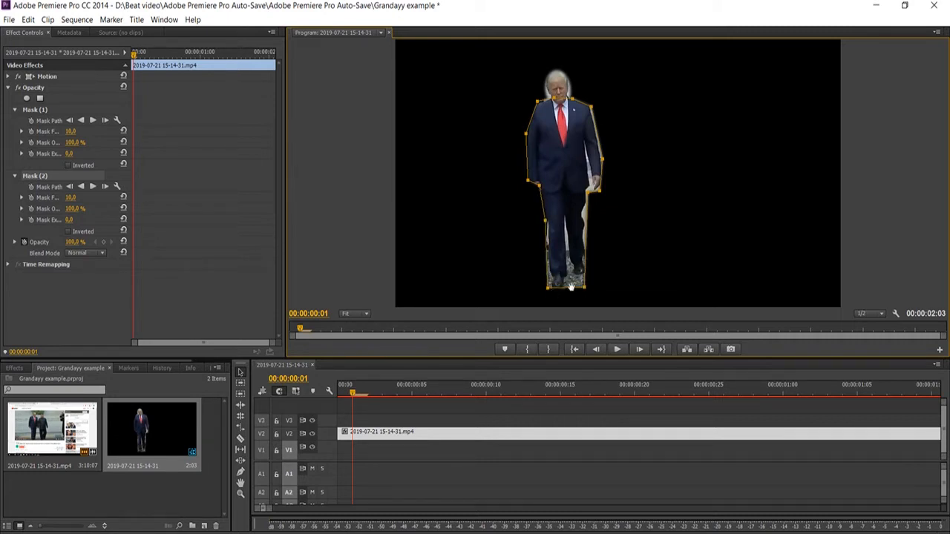
{"action": "key", "text": "ctrl+s"}
{"action": "left_click_drag", "start_coordinate": [558, 152], "coordinate": [561, 155]}
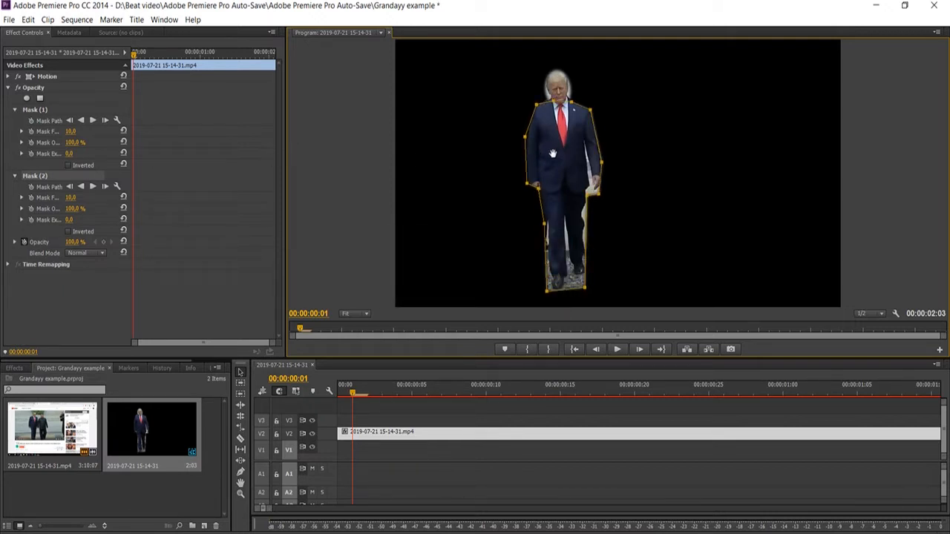
{"action": "key", "text": "ctrl+s"}
Split the masked clip at 00:00:00:17 with the Razor tool and review the first segment from its start.
{"action": "left_click_drag", "start_coordinate": [362, 392], "coordinate": [593, 384]}
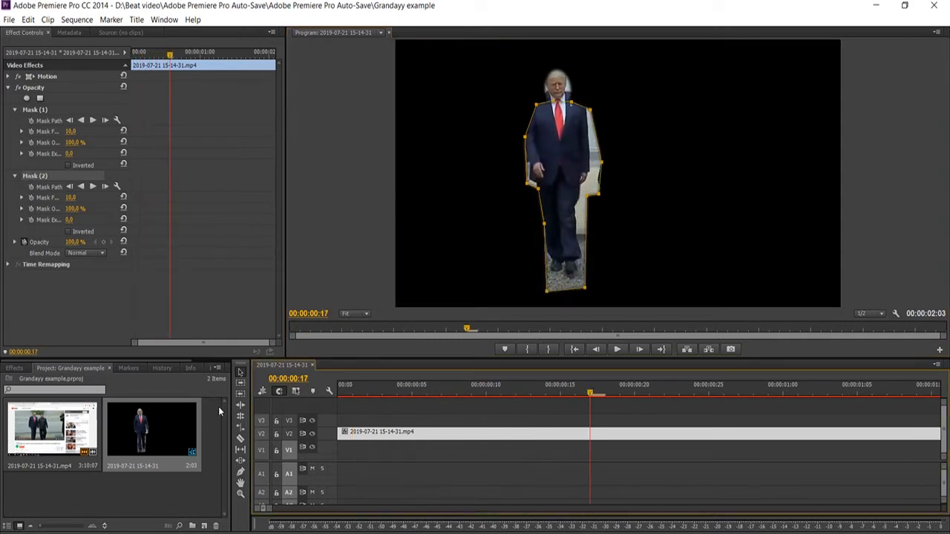
{"action": "left_click", "coordinate": [241, 438]}
{"action": "left_click", "coordinate": [592, 433]}
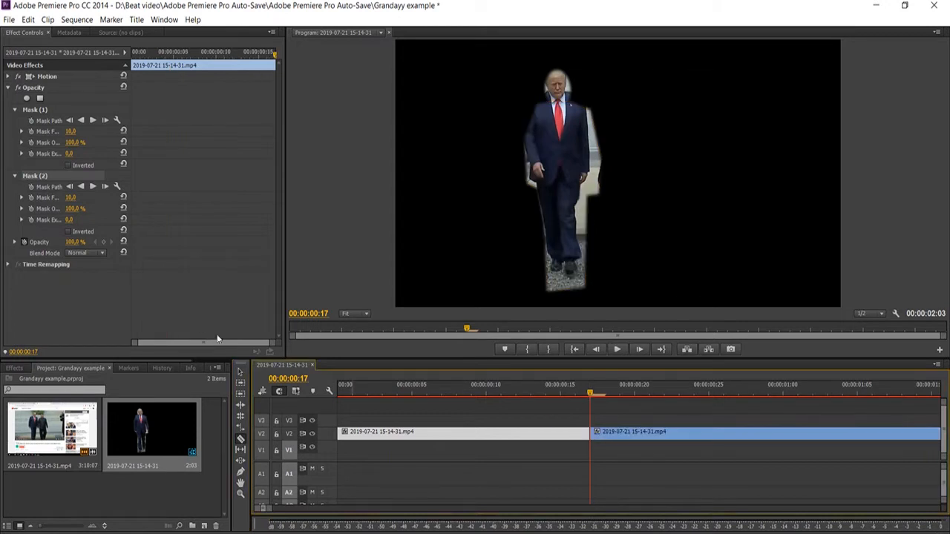
{"action": "key", "text": "Home"}
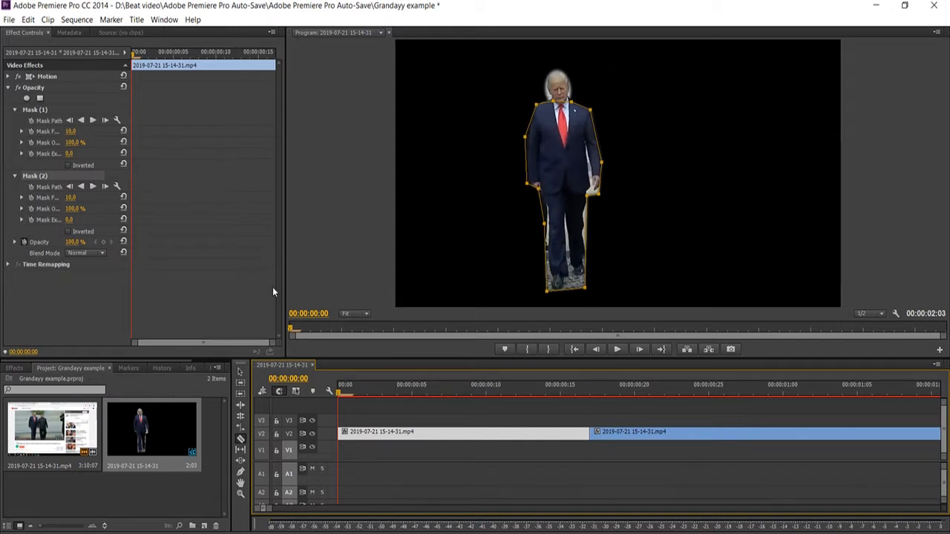
{"action": "left_click", "coordinate": [530, 387]}
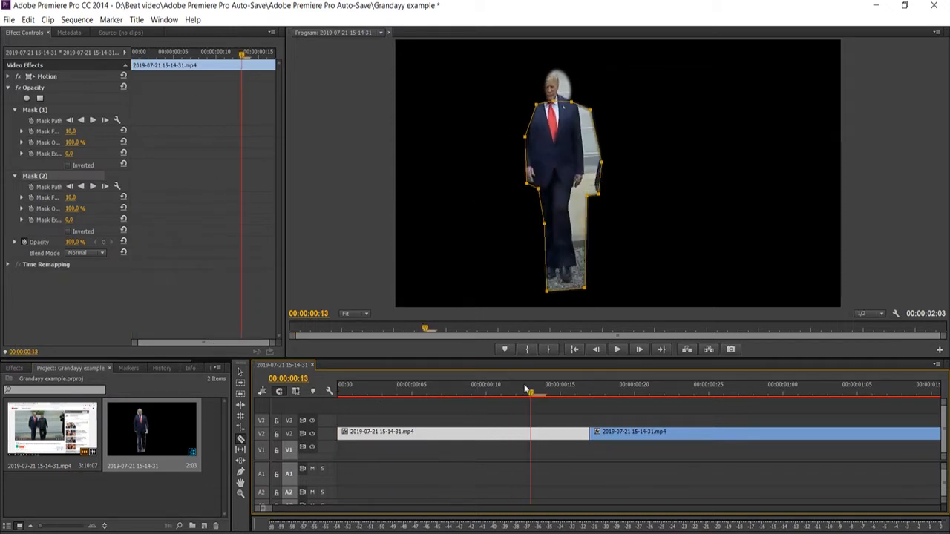
Turn on Mask Path animation for the head mask, Mask (1), at 00:00:00:00.
{"action": "key", "text": "Home"}
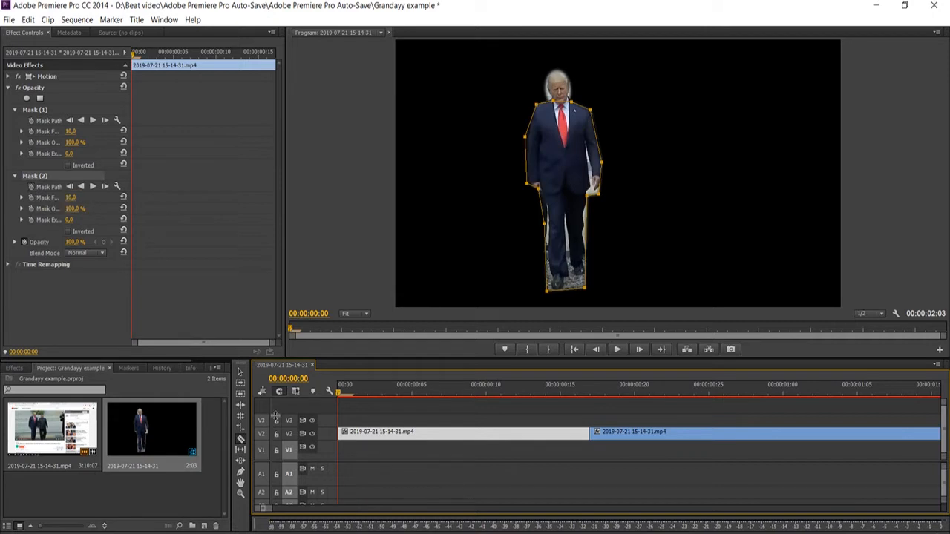
{"action": "left_click", "coordinate": [240, 372]}
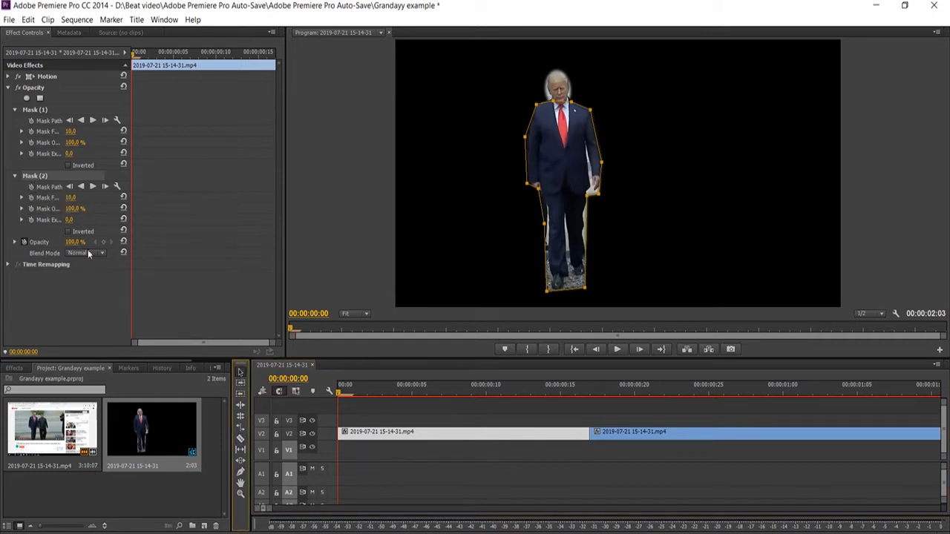
{"action": "left_click", "coordinate": [36, 179]}
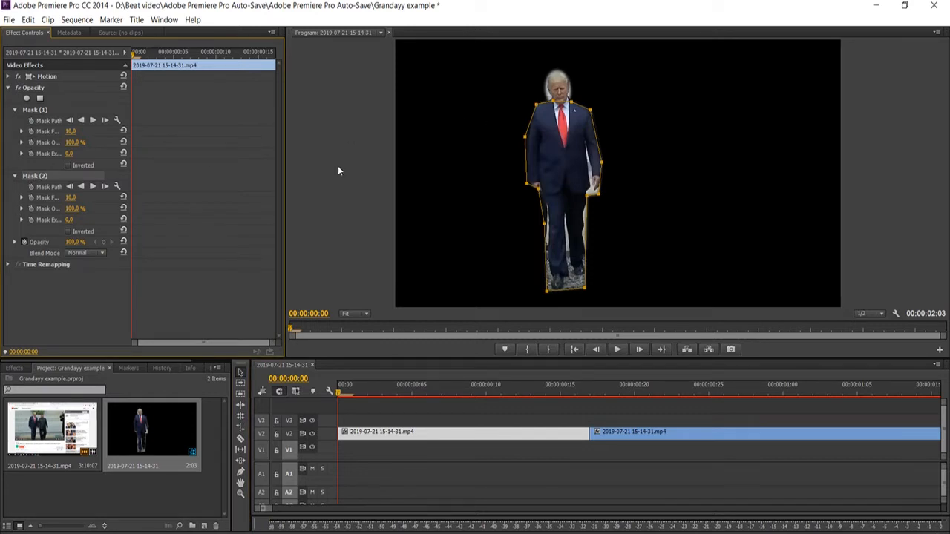
{"action": "left_click", "coordinate": [58, 111]}
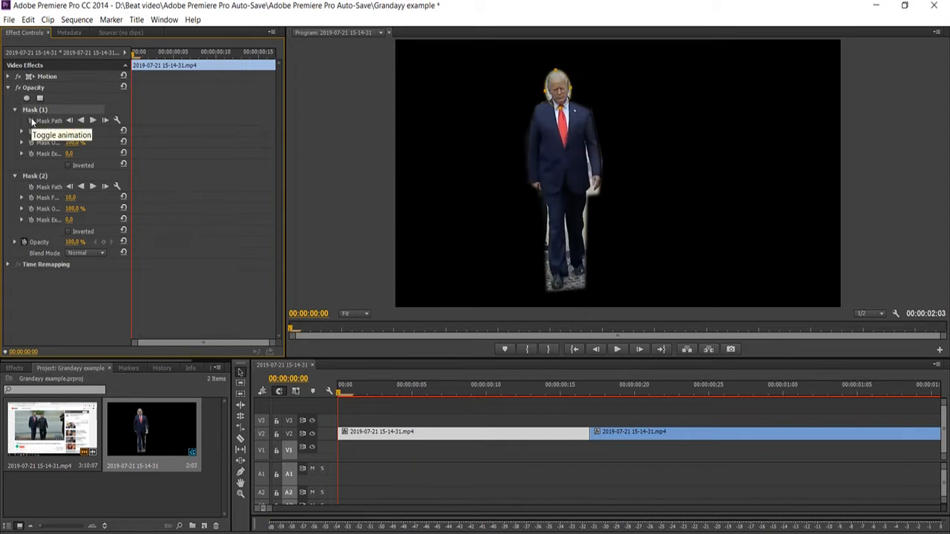
{"action": "left_click", "coordinate": [31, 121]}
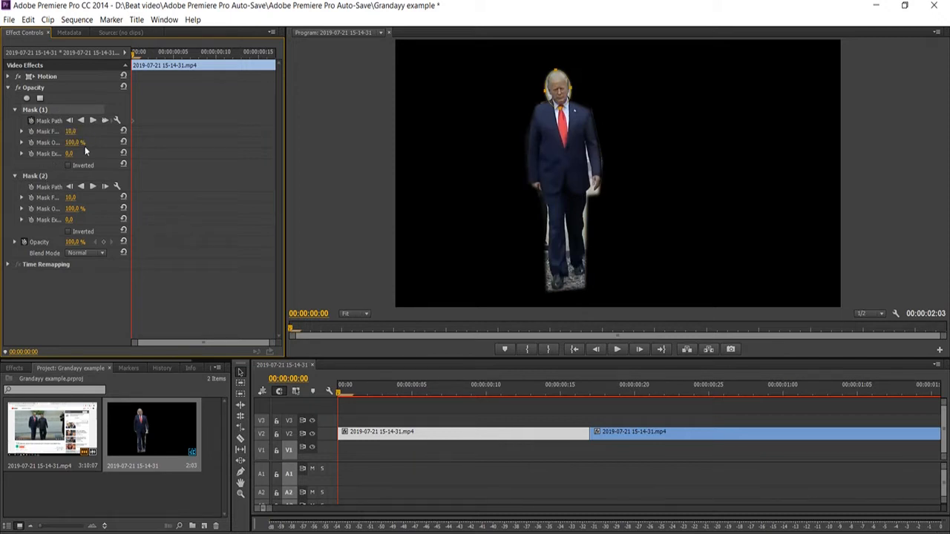
Shift the head mask to follow the man's head at 00:00:00:03 and 00:00:00:04, adding Mask Path keyframes.
{"action": "left_click", "coordinate": [353, 391]}
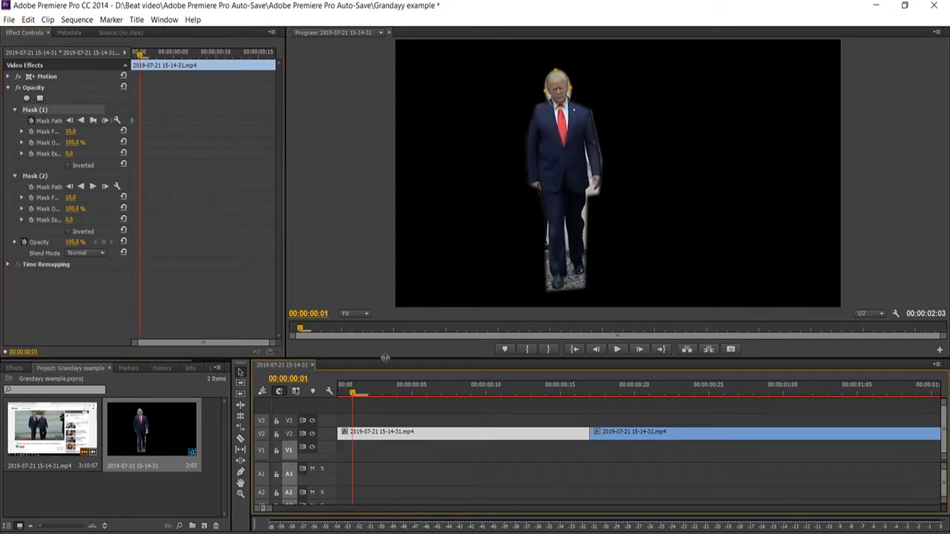
{"action": "left_click", "coordinate": [369, 391]}
{"action": "left_click", "coordinate": [390, 387]}
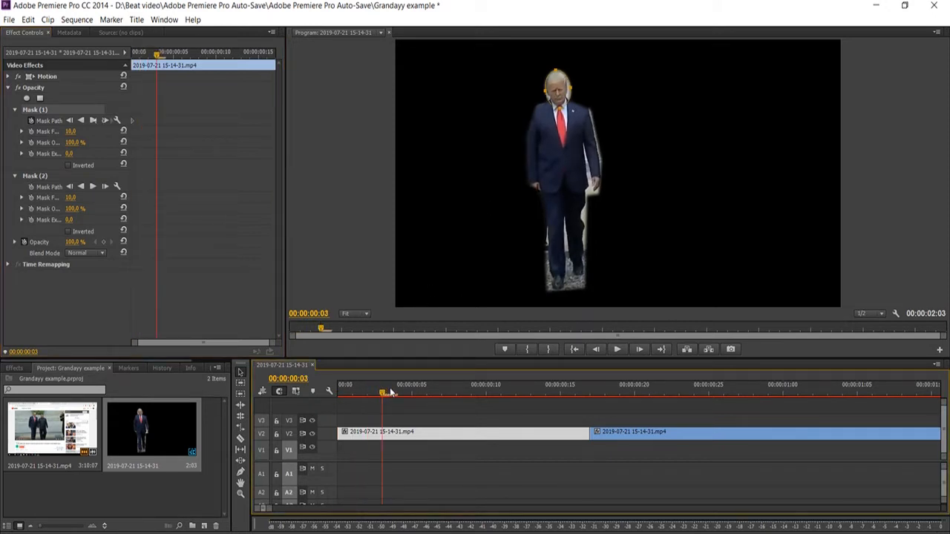
{"action": "left_click", "coordinate": [559, 97]}
{"action": "left_click_drag", "start_coordinate": [560, 97], "coordinate": [559, 97]}
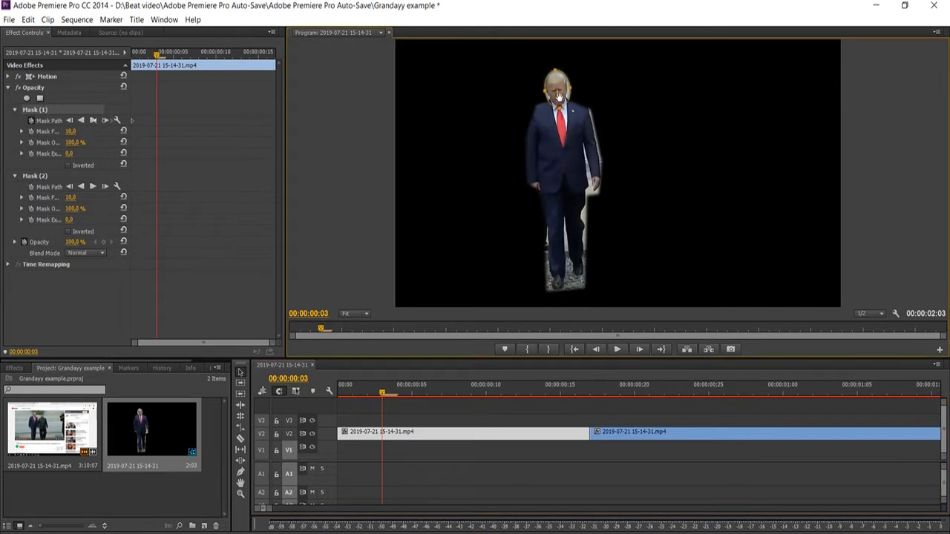
{"action": "left_click", "coordinate": [397, 388]}
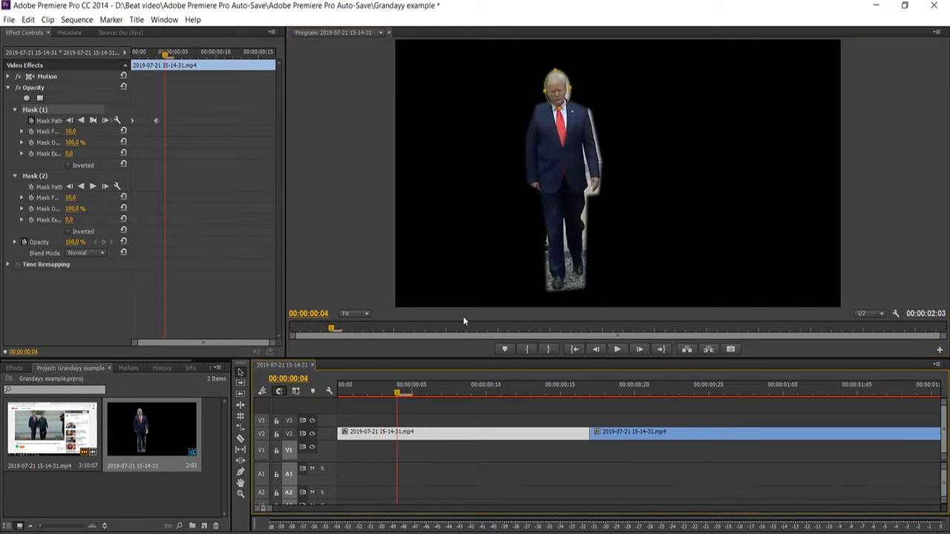
{"action": "left_click", "coordinate": [565, 98]}
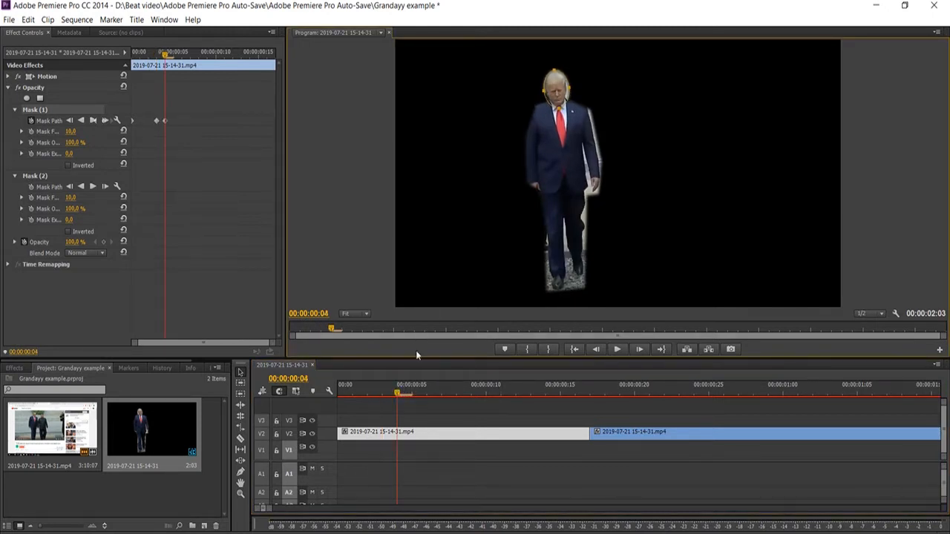
Keyframe the head mask over the man's head at frames 6, 8, 11, 13 and 16.
{"action": "left_click", "coordinate": [424, 388]}
{"action": "left_click", "coordinate": [561, 95]}
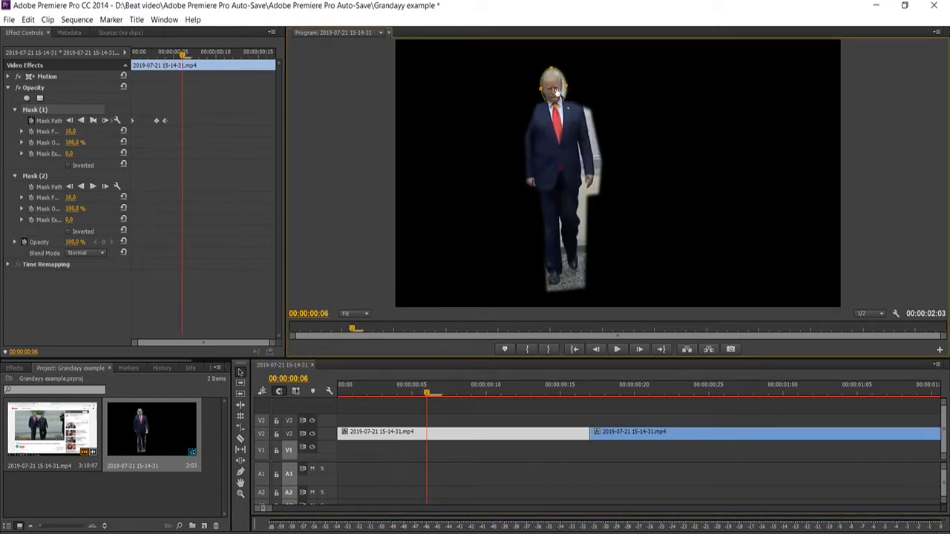
{"action": "left_click_drag", "start_coordinate": [557, 92], "coordinate": [551, 95]}
{"action": "left_click", "coordinate": [456, 389]}
{"action": "left_click", "coordinate": [557, 97]}
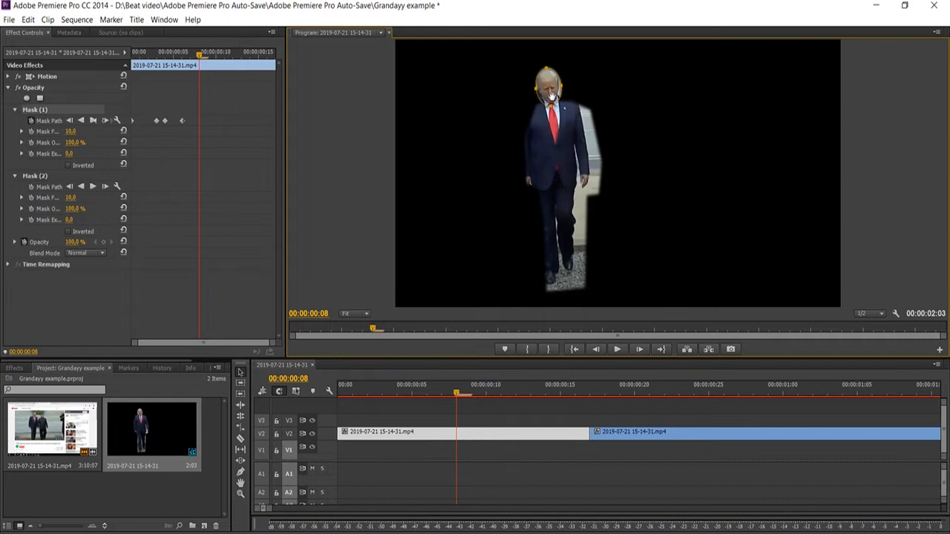
{"action": "left_click", "coordinate": [501, 390]}
{"action": "left_click", "coordinate": [551, 91]}
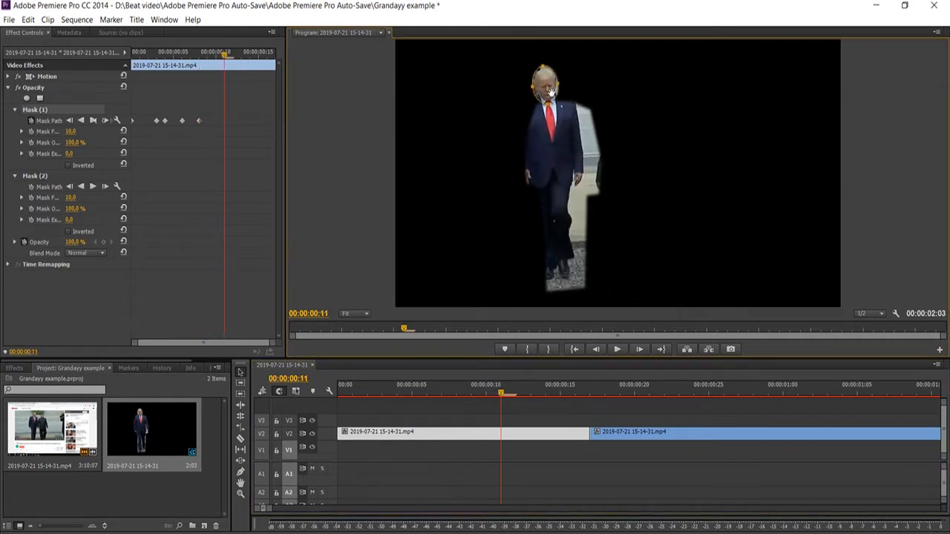
{"action": "left_click", "coordinate": [530, 391]}
{"action": "left_click_drag", "start_coordinate": [552, 98], "coordinate": [558, 105]}
{"action": "left_click", "coordinate": [572, 395]}
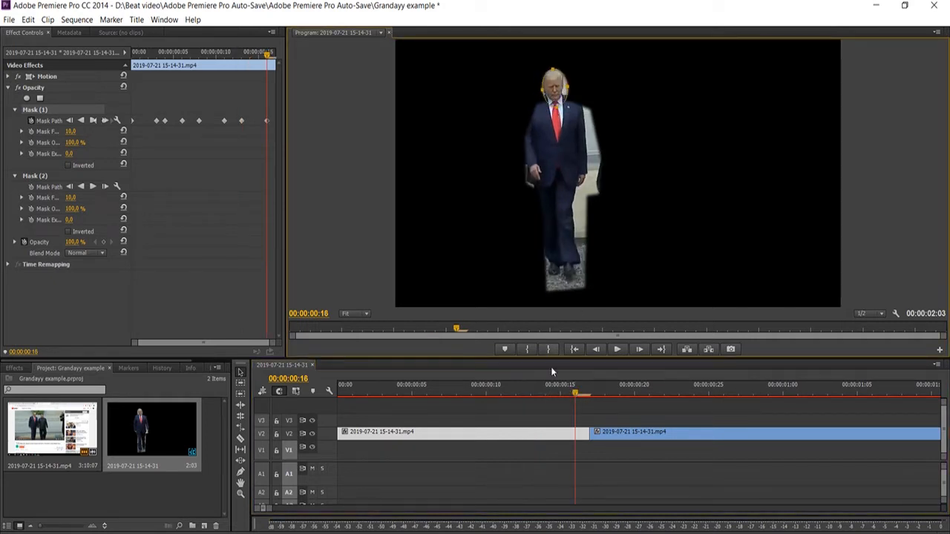
{"action": "left_click", "coordinate": [40, 177]}
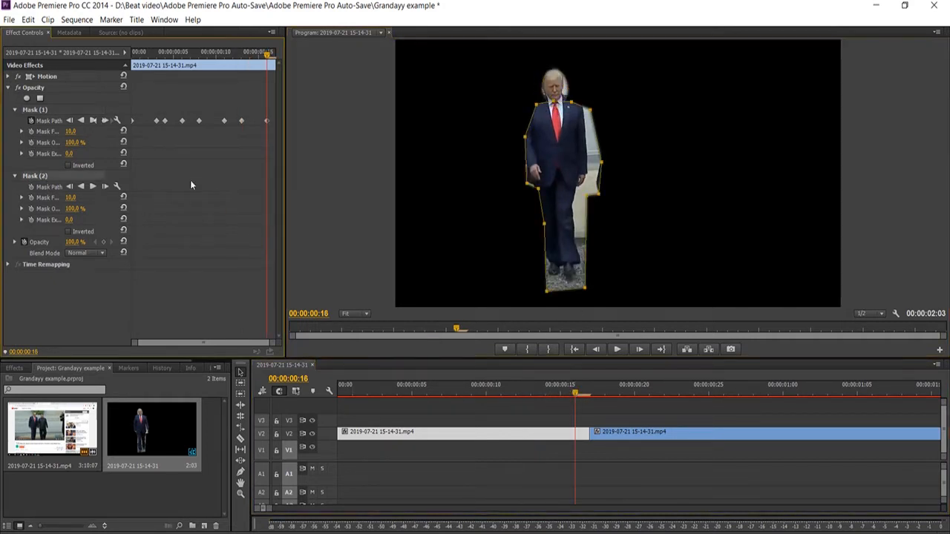
{"action": "left_click_drag", "start_coordinate": [565, 191], "coordinate": [562, 187]}
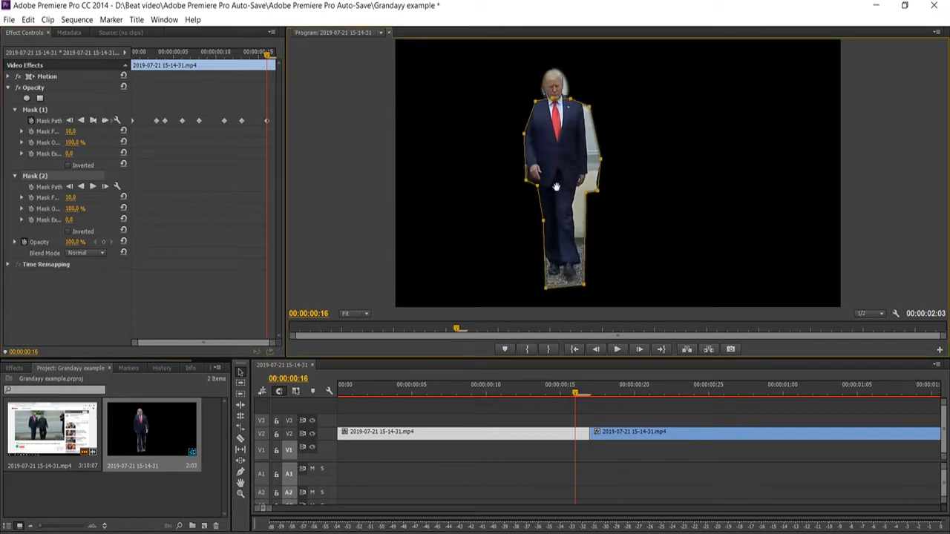
{"action": "key", "text": "ctrl+z"}
Turn on Mask Path animation for Mask (2) at 00:00:00:00 and shift the body mask to a new keyframe at 00:00:00:03.
{"action": "left_click_drag", "start_coordinate": [401, 385], "coordinate": [313, 391]}
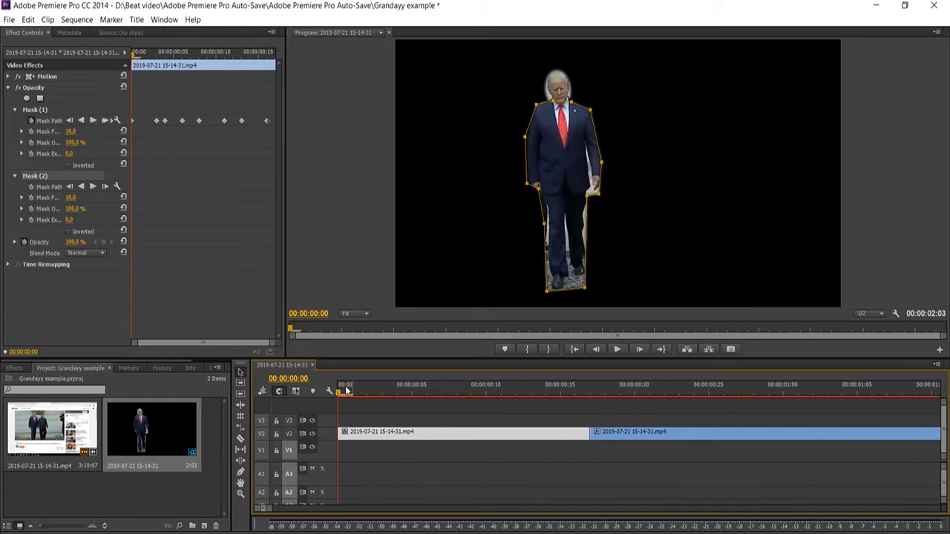
{"action": "left_click", "coordinate": [31, 187]}
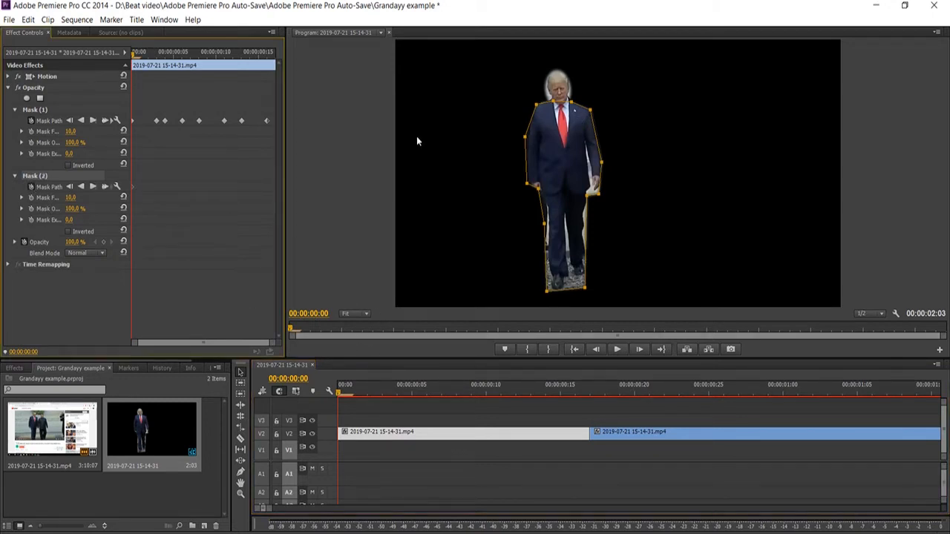
{"action": "left_click", "coordinate": [157, 55]}
{"action": "left_click", "coordinate": [561, 141]}
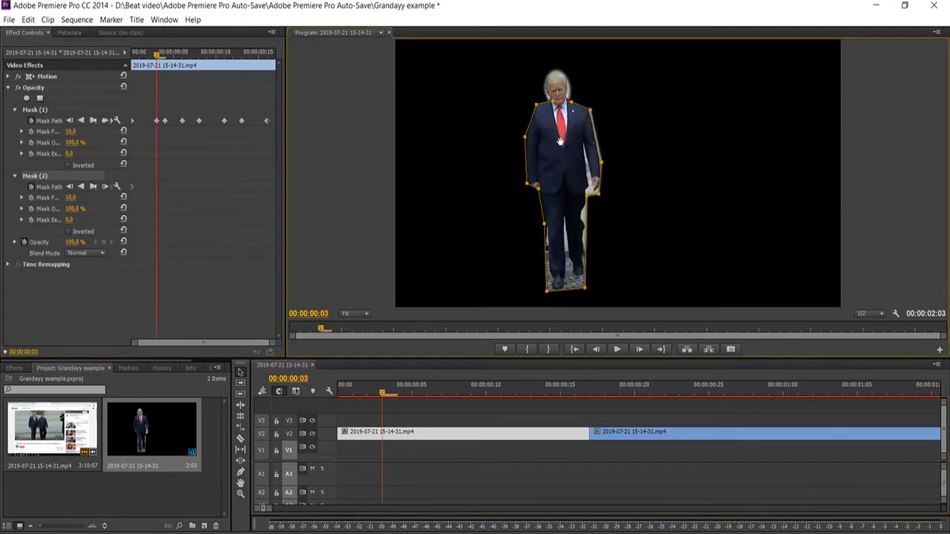
{"action": "left_click_drag", "start_coordinate": [560, 142], "coordinate": [558, 139]}
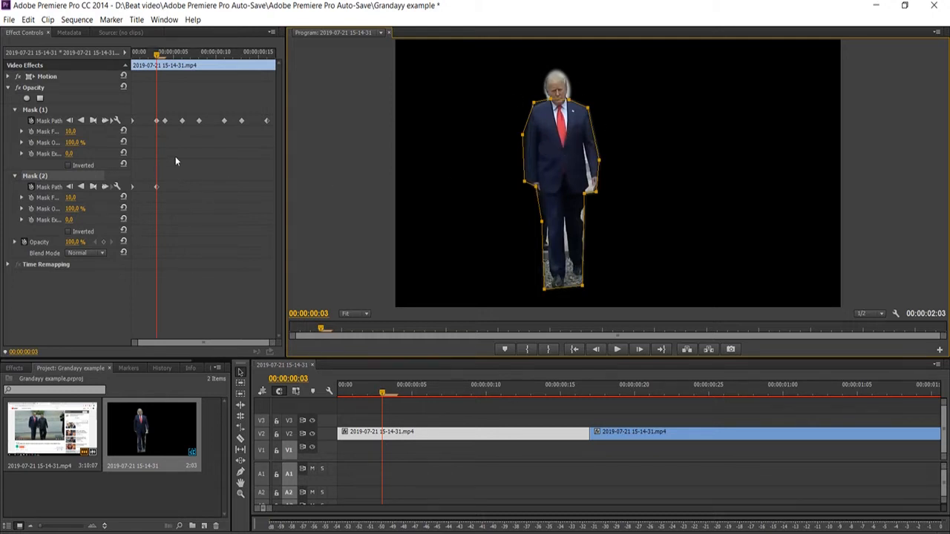
Shift the body mask to follow the man at frames 5 and 8, pulling its elbow point inward at frame 8.
{"action": "left_click", "coordinate": [179, 57]}
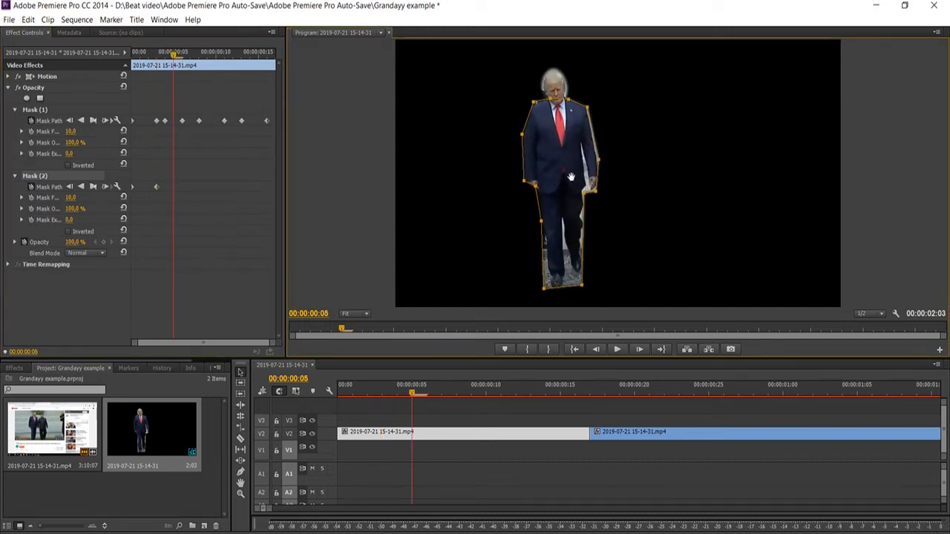
{"action": "left_click", "coordinate": [201, 58]}
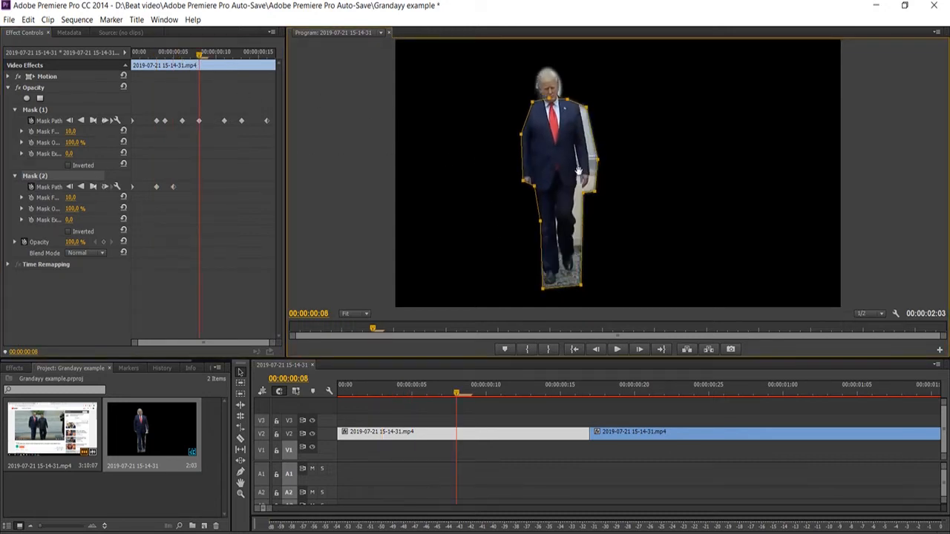
{"action": "left_click_drag", "start_coordinate": [579, 171], "coordinate": [572, 170]}
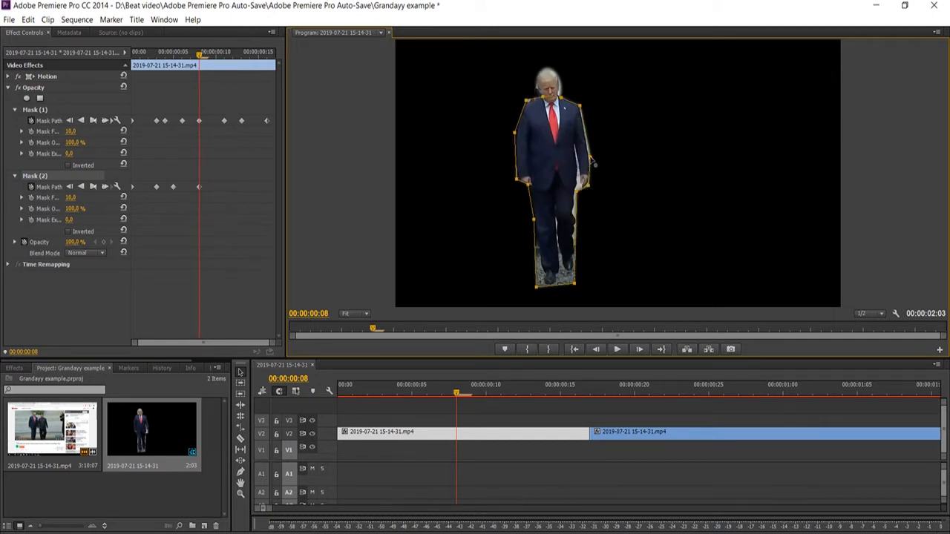
{"action": "left_click_drag", "start_coordinate": [594, 164], "coordinate": [591, 158]}
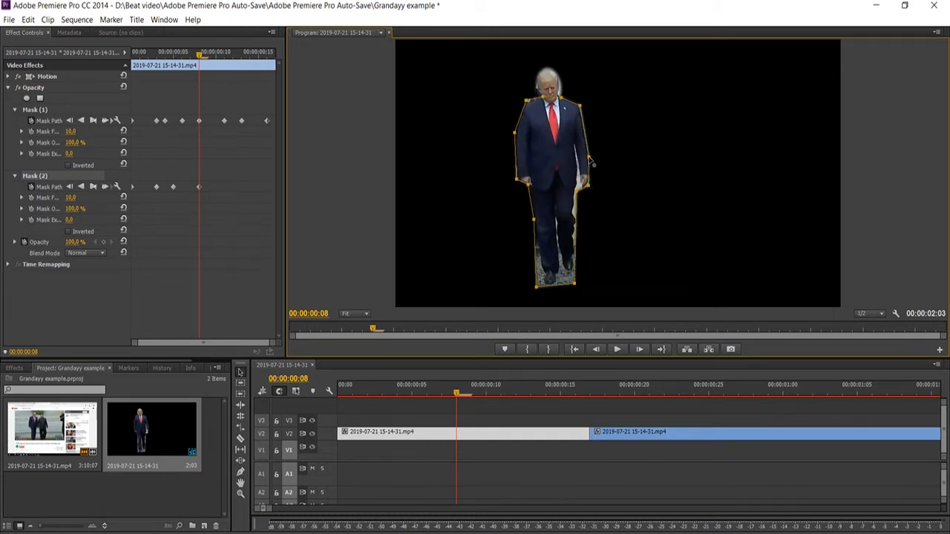
Reposition the body mask at 00:00:00:10 and tighten its points around the shoes and hands through 00:00:00:12.
{"action": "left_click", "coordinate": [216, 54]}
{"action": "left_click_drag", "start_coordinate": [559, 185], "coordinate": [556, 184]}
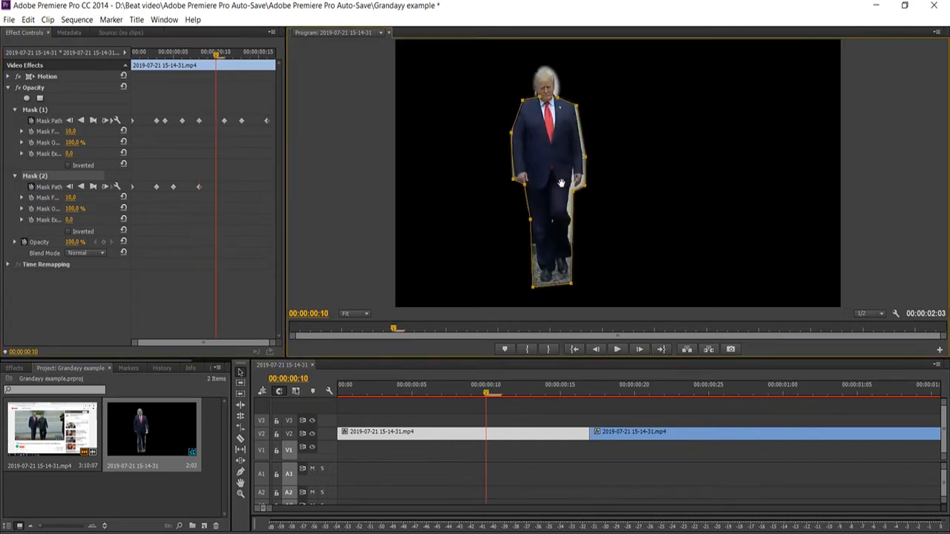
{"action": "left_click_drag", "start_coordinate": [568, 286], "coordinate": [537, 282]}
{"action": "left_click_drag", "start_coordinate": [584, 157], "coordinate": [584, 183]}
{"action": "left_click_drag", "start_coordinate": [215, 65], "coordinate": [233, 65]}
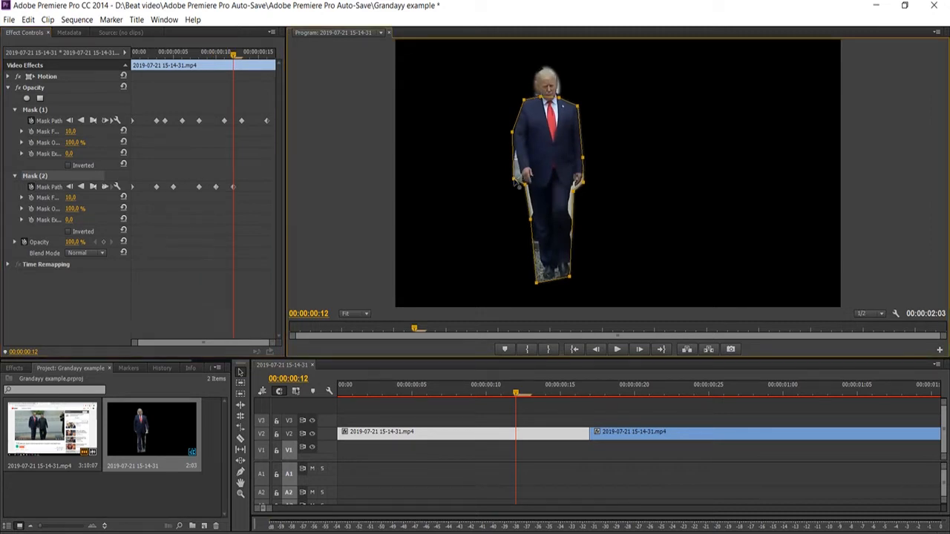
{"action": "left_click_drag", "start_coordinate": [514, 180], "coordinate": [518, 169]}
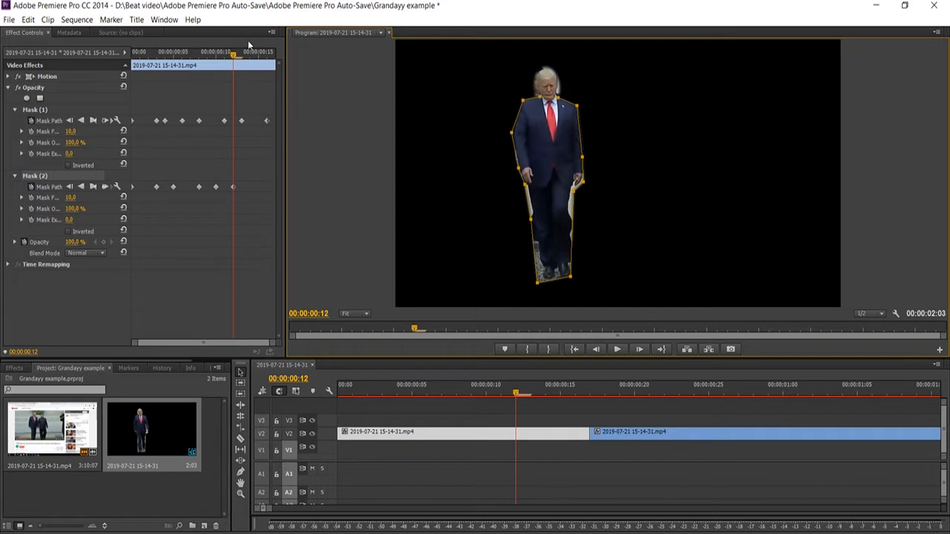
Tighten the body mask's arm and shoe points at 00:00:00:15 and check the fit at 00:00:00:16.
{"action": "key", "text": "Right"}
{"action": "key", "text": "Right"}
{"action": "key", "text": "Right"}
{"action": "left_click_drag", "start_coordinate": [513, 135], "coordinate": [518, 134]}
{"action": "left_click_drag", "start_coordinate": [538, 285], "coordinate": [544, 275]}
{"action": "left_click_drag", "start_coordinate": [262, 55], "coordinate": [270, 52]}
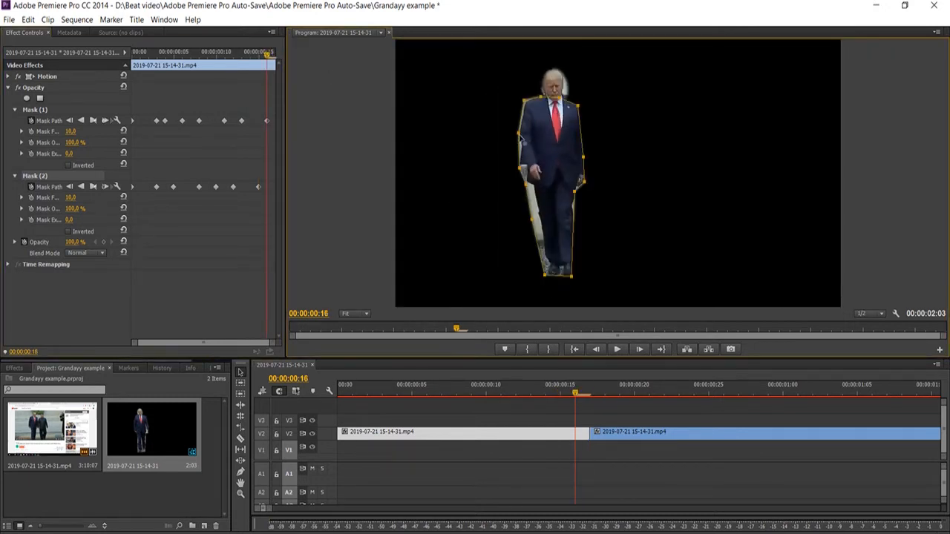
Delete the second clip segment after the cut at 00:00:00:17 and save the project.
{"action": "left_click_drag", "start_coordinate": [588, 393], "coordinate": [561, 393]}
{"action": "left_click", "coordinate": [564, 432]}
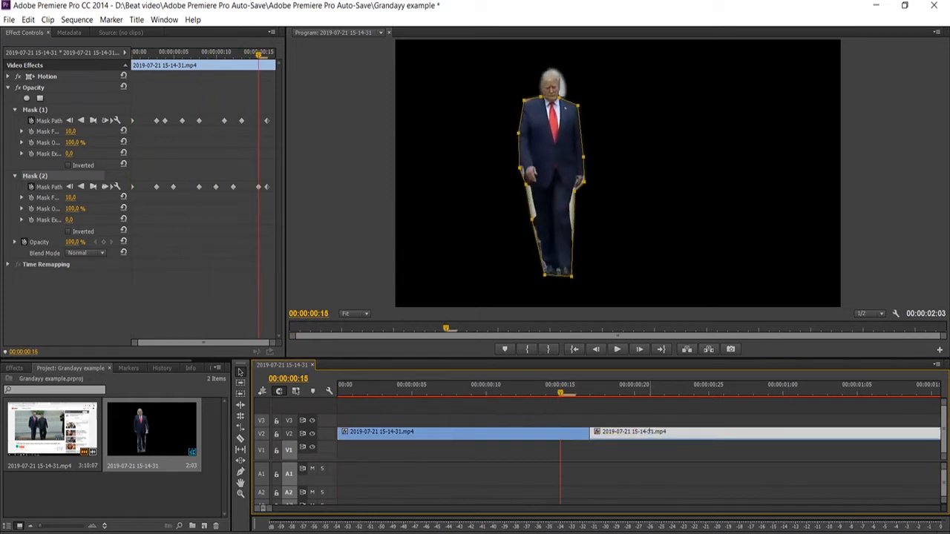
{"action": "key", "text": "Delete"}
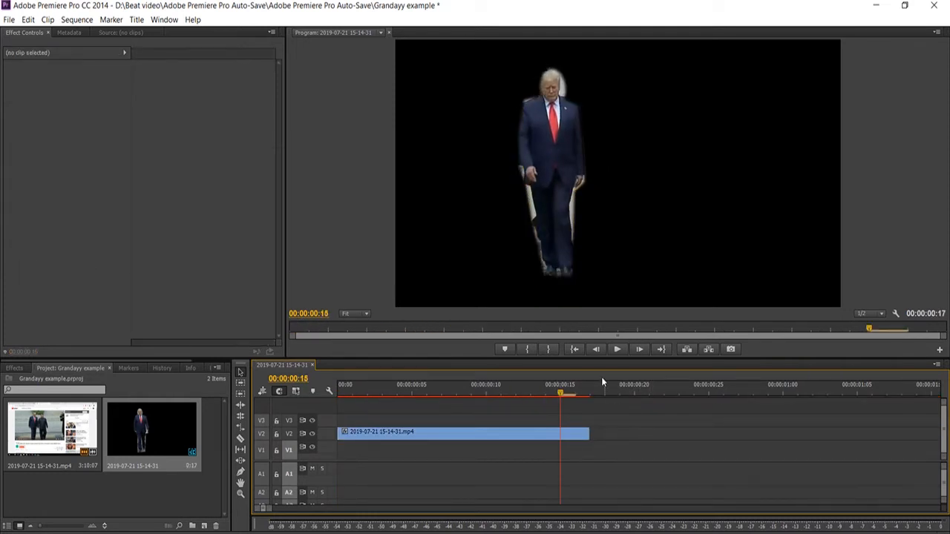
{"action": "key", "text": "ctrl+s"}
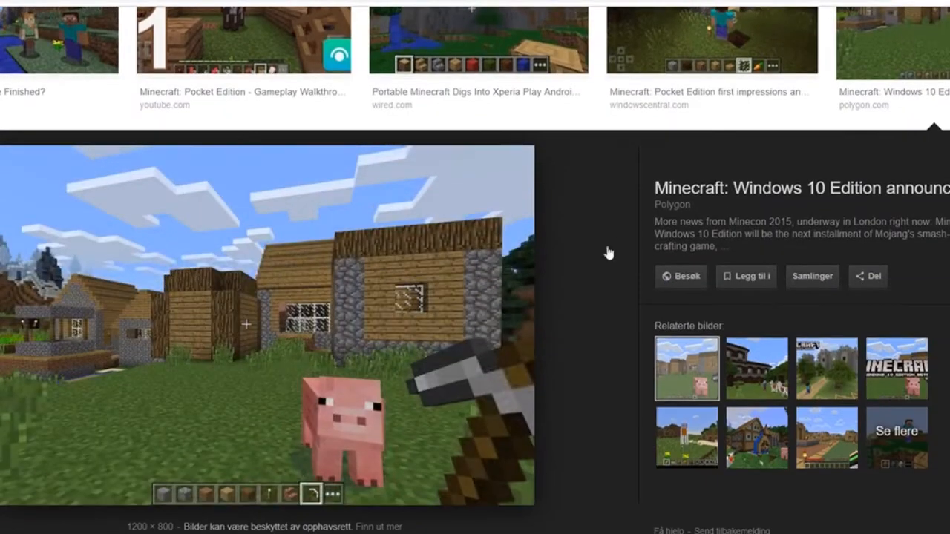
Place the Minecraft village picture on track V1 beneath the masked clip and enlarge and reposition it to fill the frame.
{"action": "right_click", "coordinate": [388, 302]}
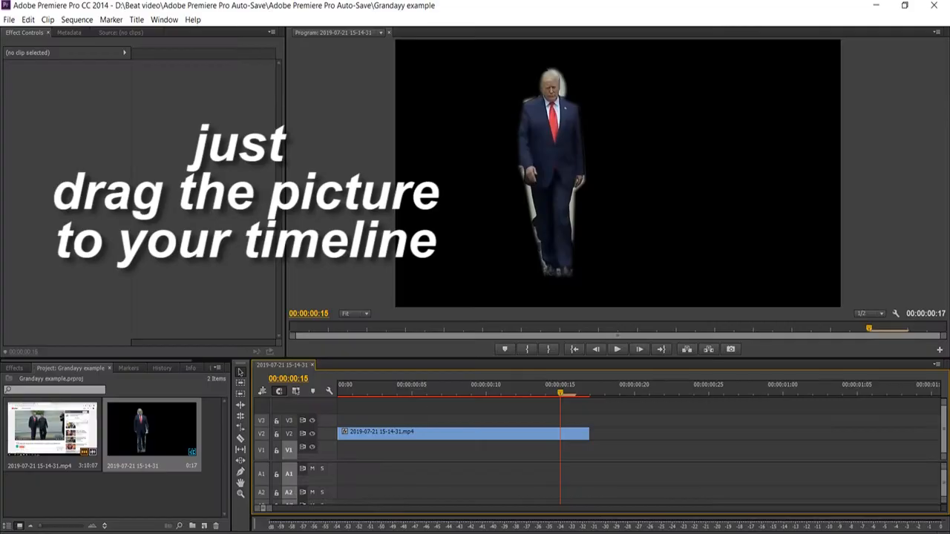
{"action": "left_click_drag", "start_coordinate": [344, 488], "coordinate": [343, 450]}
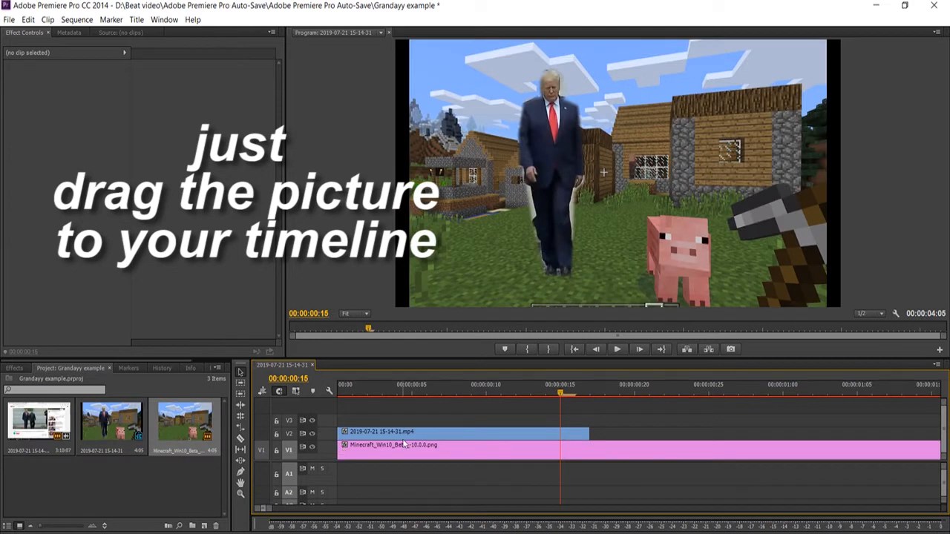
{"action": "left_click", "coordinate": [366, 449]}
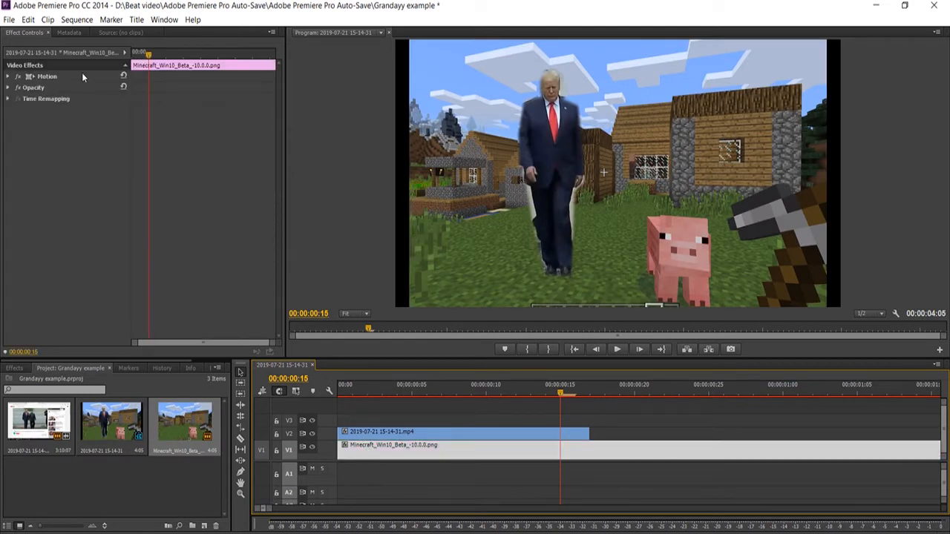
{"action": "left_click", "coordinate": [30, 75]}
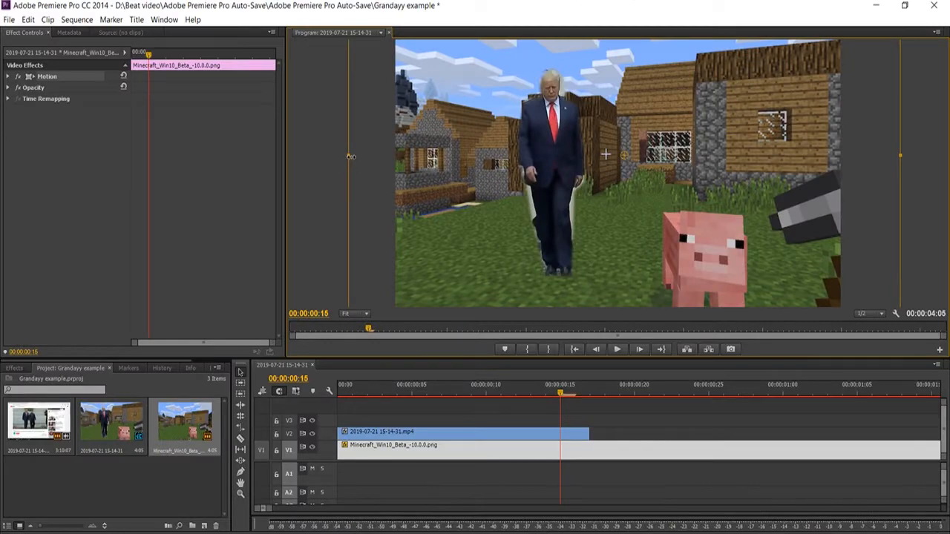
{"action": "left_click_drag", "start_coordinate": [351, 156], "coordinate": [237, 158]}
{"action": "left_click_drag", "start_coordinate": [663, 173], "coordinate": [723, 170]}
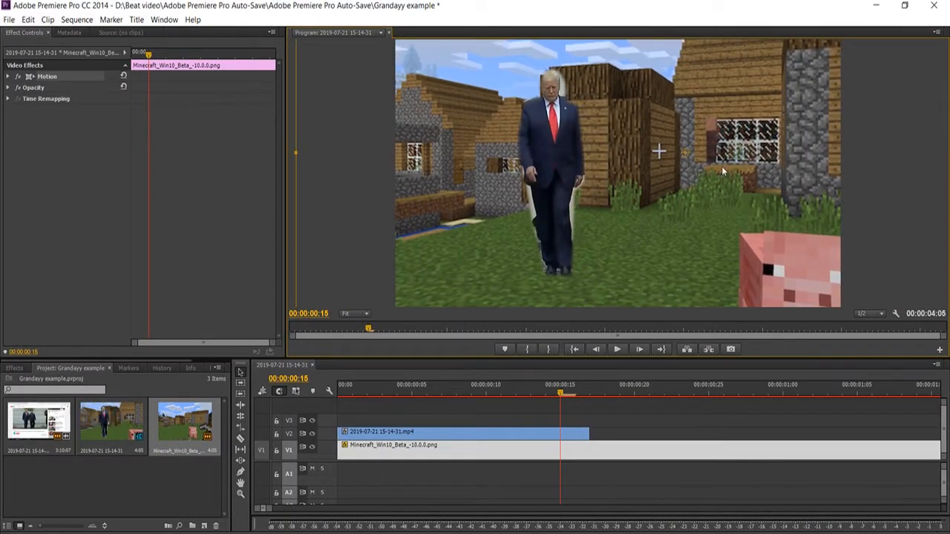
Cut the background picture at 00:00:00:17 where the clip ends, delete the remainder and save the project.
{"action": "left_click", "coordinate": [241, 439]}
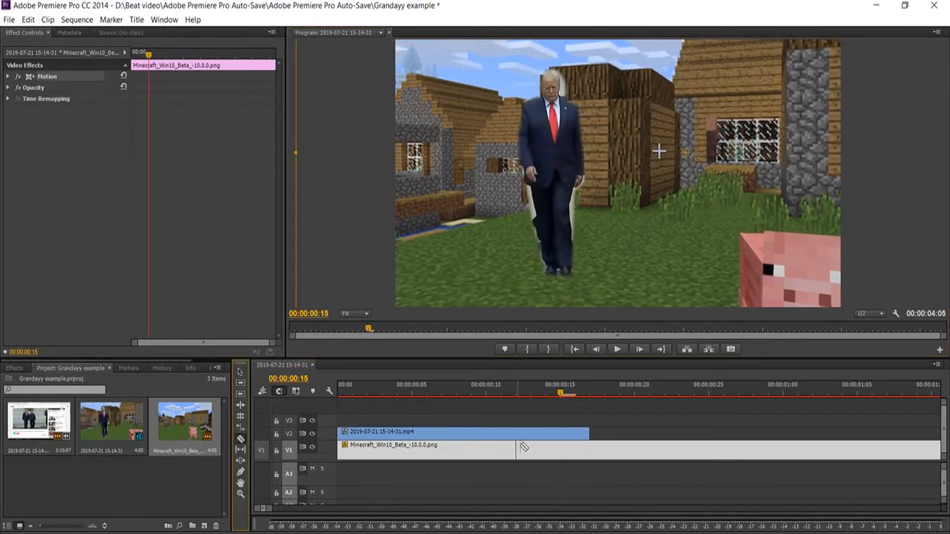
{"action": "left_click", "coordinate": [589, 448]}
{"action": "left_click", "coordinate": [241, 372]}
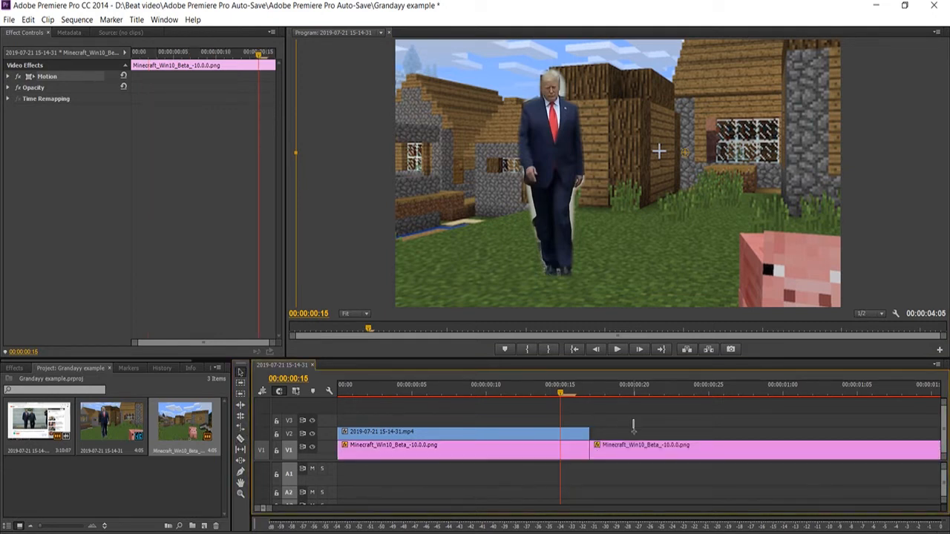
{"action": "left_click", "coordinate": [628, 448]}
{"action": "key", "text": "Delete"}
{"action": "key", "text": "ctrl+s"}
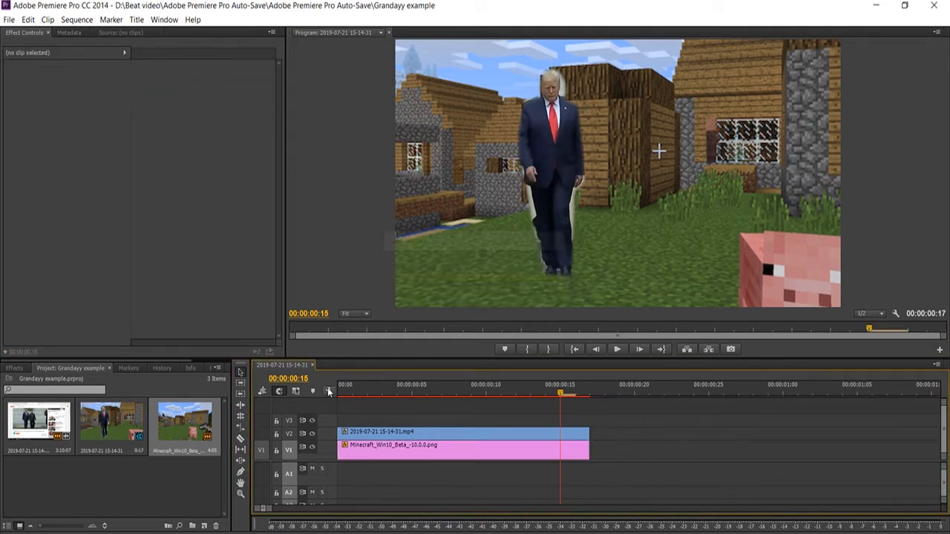
Enable Position and Scale keyframing on the background picture at 00:00:00:00 and reduce its scale to 169.9.
{"action": "left_click", "coordinate": [460, 448]}
{"action": "left_click", "coordinate": [43, 76]}
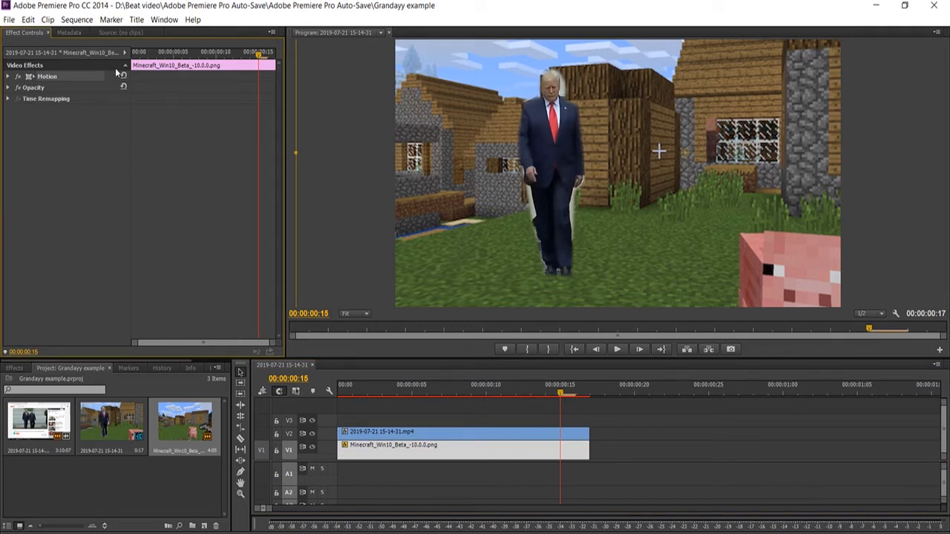
{"action": "key", "text": "Home"}
{"action": "left_click", "coordinate": [6, 78]}
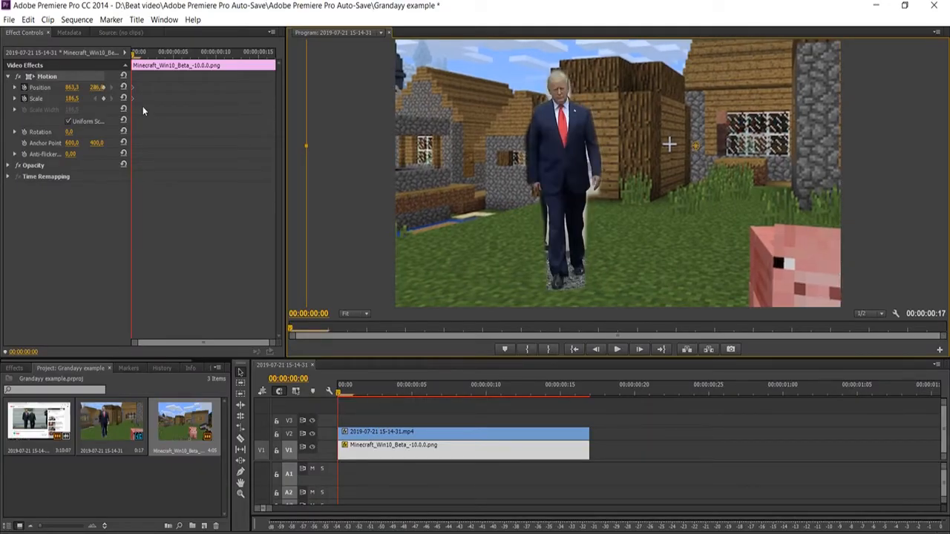
{"action": "left_click", "coordinate": [141, 54]}
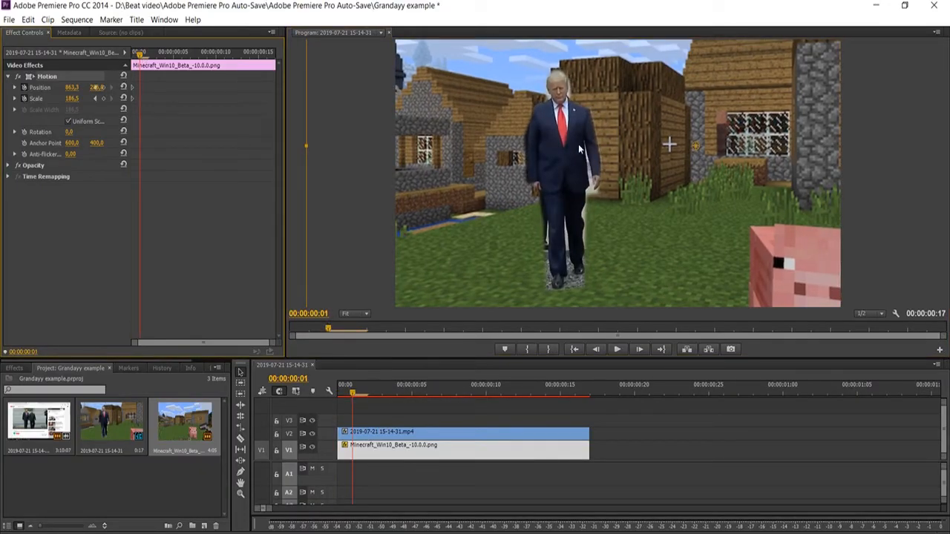
{"action": "key", "text": "Left"}
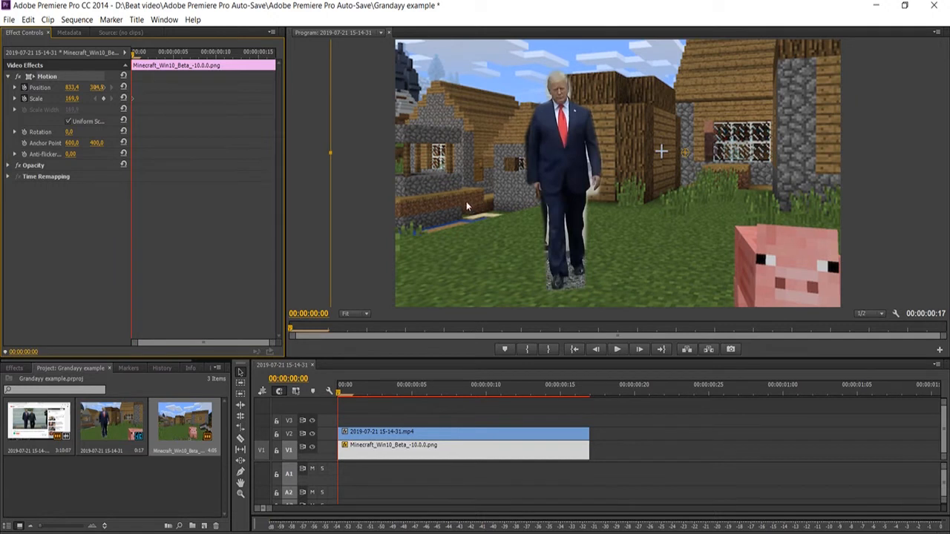
Set the background's scale to 164.0, keyframe its position at frames 4, 10 and 15 to match the camera motion, and save.
{"action": "key", "text": "space"}
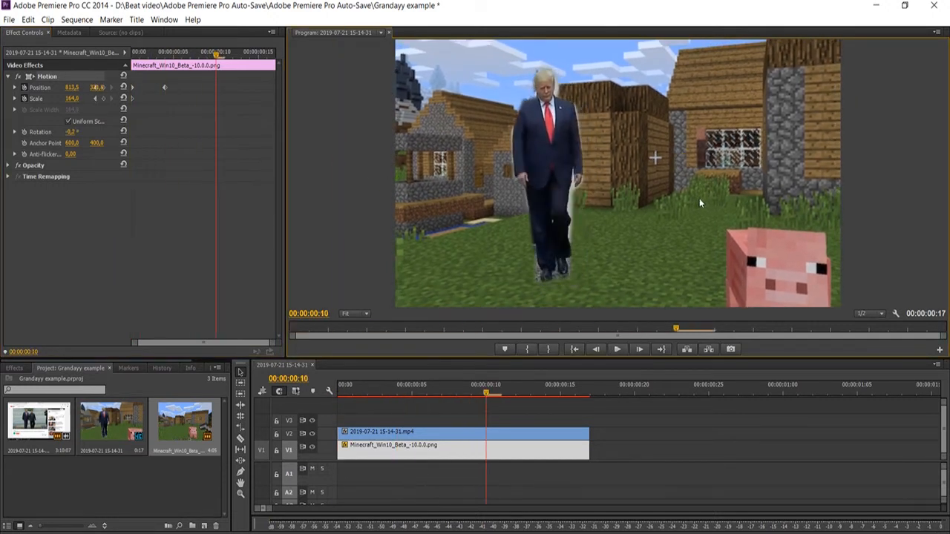
{"action": "key", "text": "space"}
{"action": "key", "text": "space"}
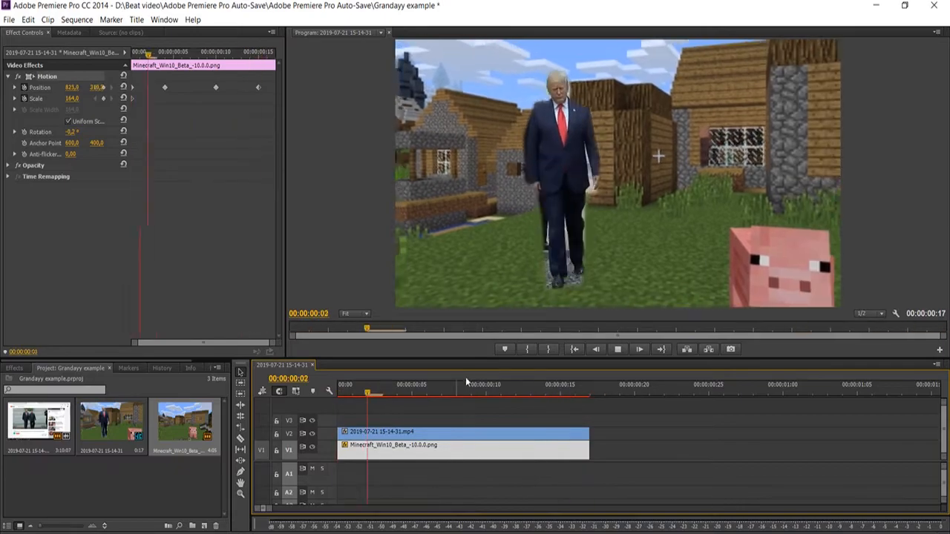
{"action": "key", "text": "ctrl+s"}
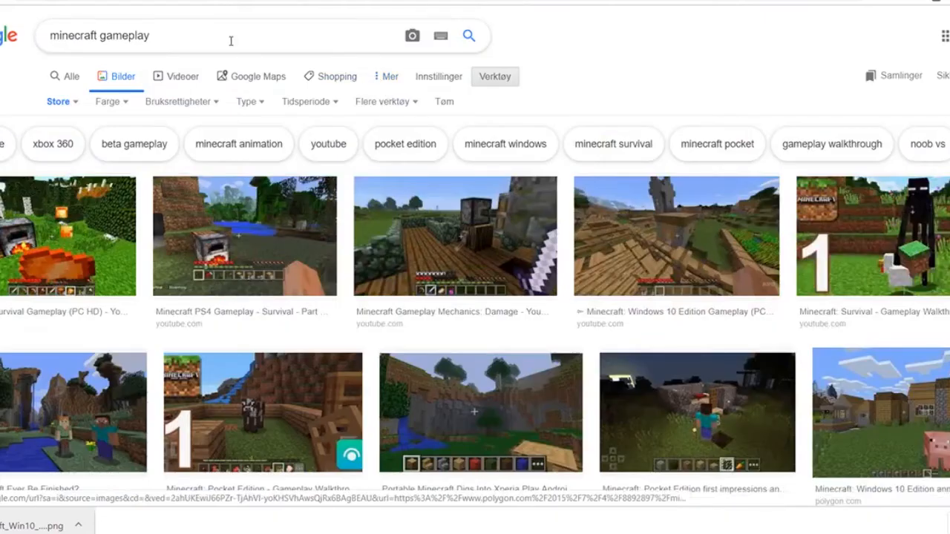
Search Google Images for "minecraft helmet png" and bring the diamond helmet picture onto track V3 above the clip in Premiere Pro.
{"action": "triple_click", "coordinate": [230, 38]}
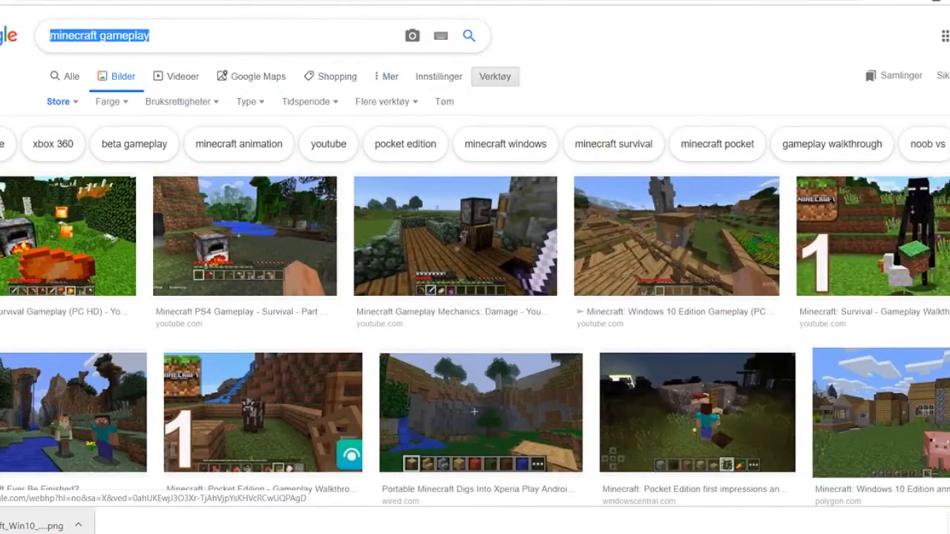
{"action": "type", "text": "minecraft he"}
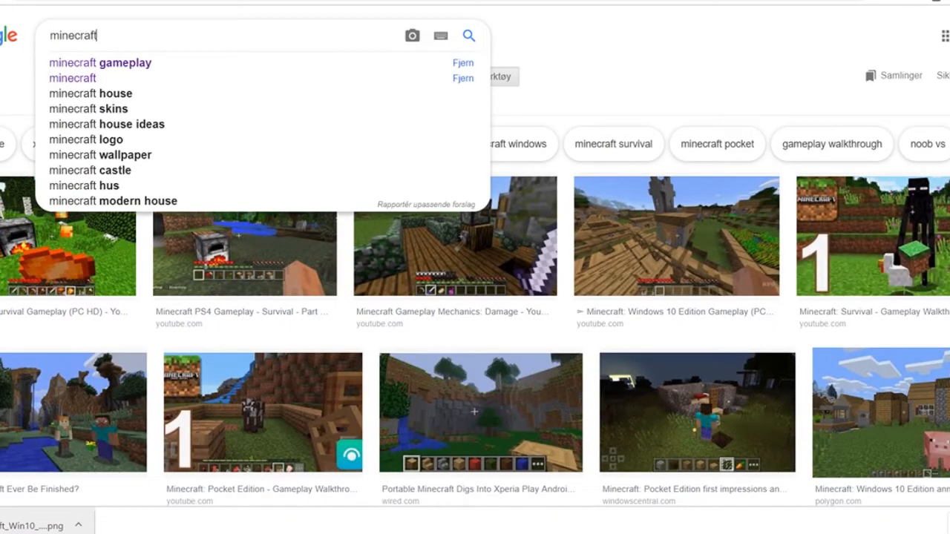
{"action": "type", "text": "lmet pn"}
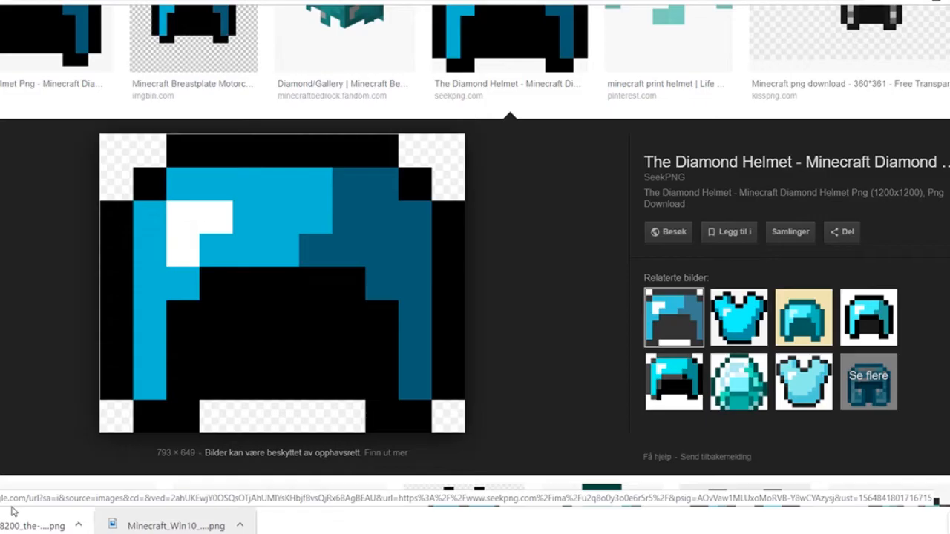
{"action": "left_click_drag", "start_coordinate": [11, 527], "coordinate": [213, 531]}
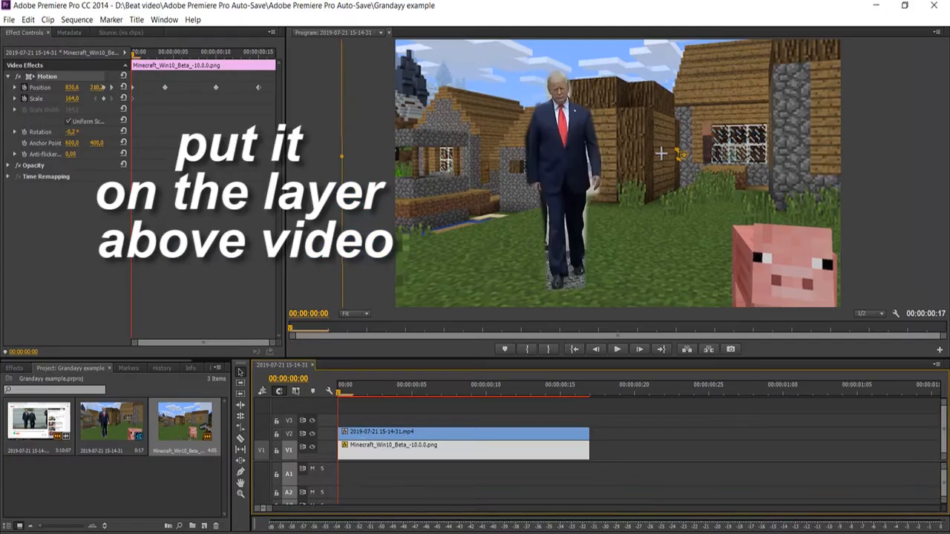
{"action": "left_click_drag", "start_coordinate": [362, 444], "coordinate": [361, 420]}
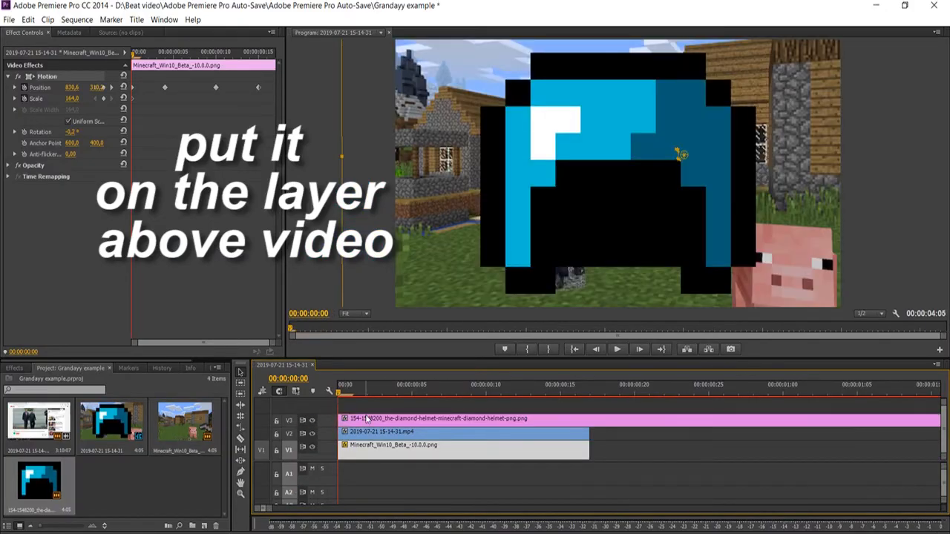
Shrink the diamond helmet picture in the frame and move it over the man's head.
{"action": "left_click", "coordinate": [502, 419]}
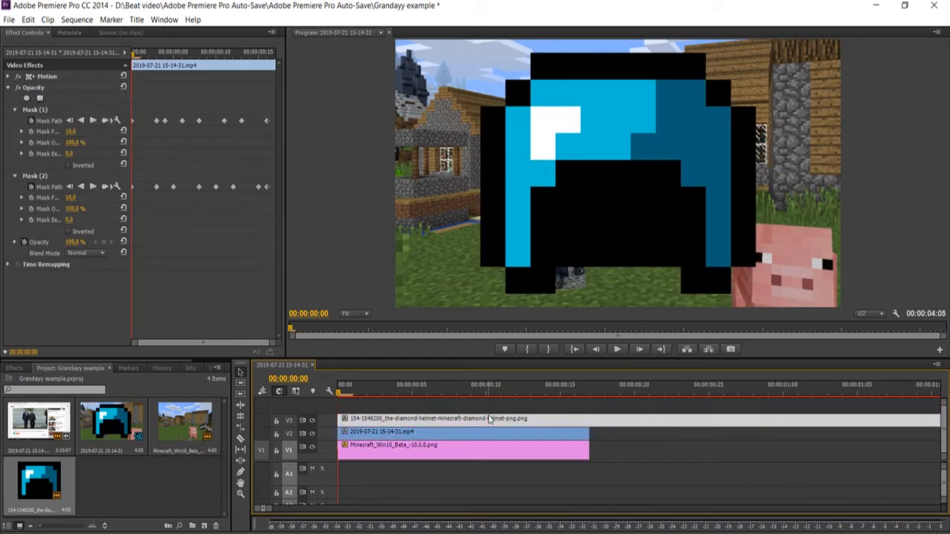
{"action": "left_click", "coordinate": [46, 77]}
{"action": "left_click_drag", "start_coordinate": [481, 173], "coordinate": [577, 173]}
{"action": "left_click_drag", "start_coordinate": [638, 173], "coordinate": [603, 99]}
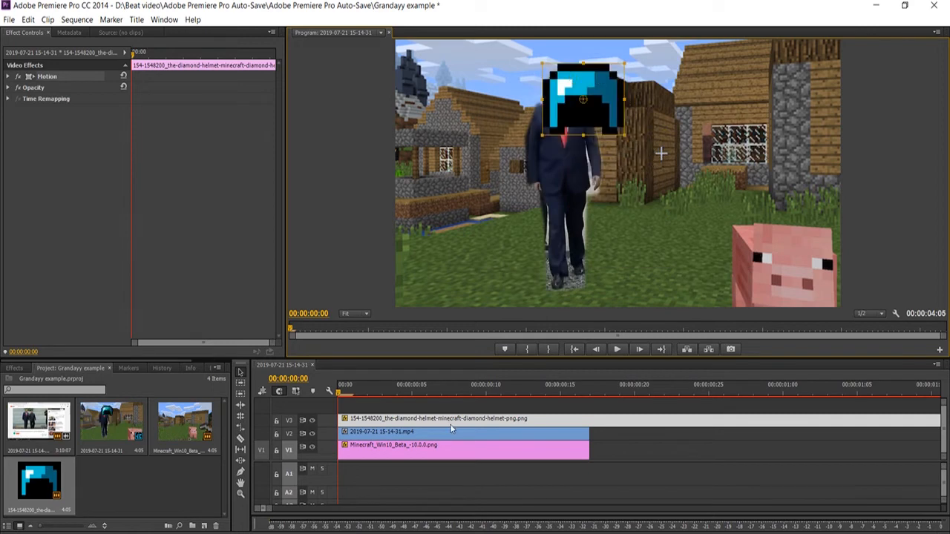
Cut the helmet layer at 00:00:00:17 where the other clips end and delete the remainder.
{"action": "left_click", "coordinate": [241, 439]}
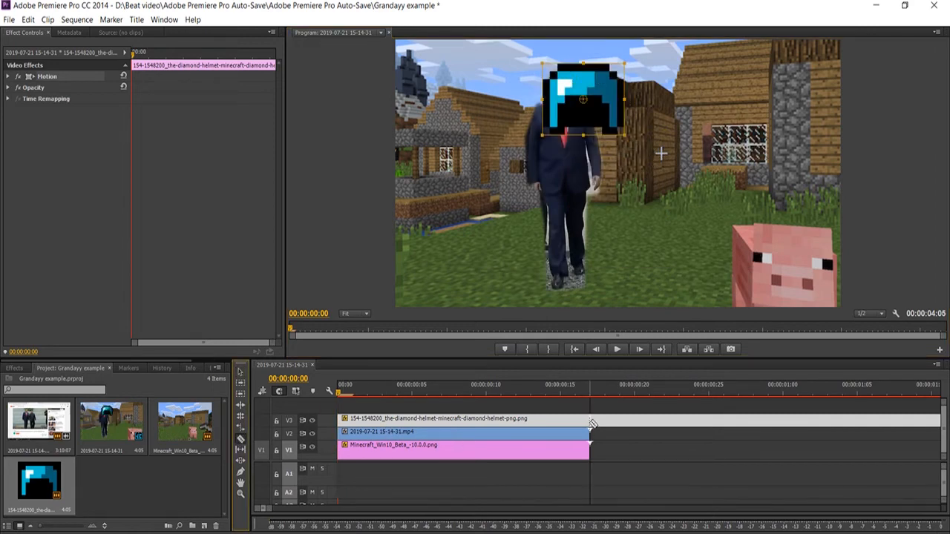
{"action": "left_click", "coordinate": [590, 420]}
{"action": "key", "text": "v"}
{"action": "left_click", "coordinate": [661, 419]}
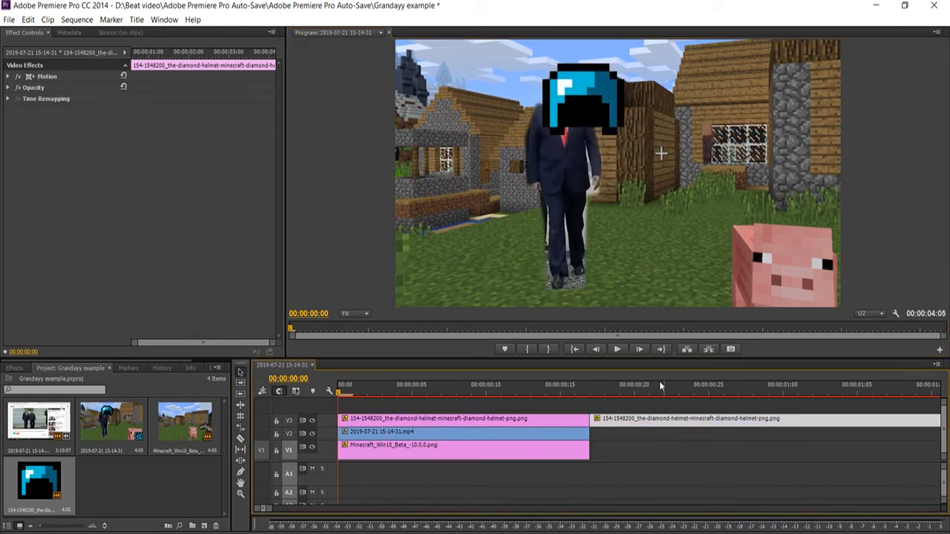
{"action": "key", "text": "Delete"}
Scale the helmet down to about 12.5, tilt it about -5.6° and seat it on top of the man's head.
{"action": "left_click", "coordinate": [426, 431]}
{"action": "left_click", "coordinate": [444, 420]}
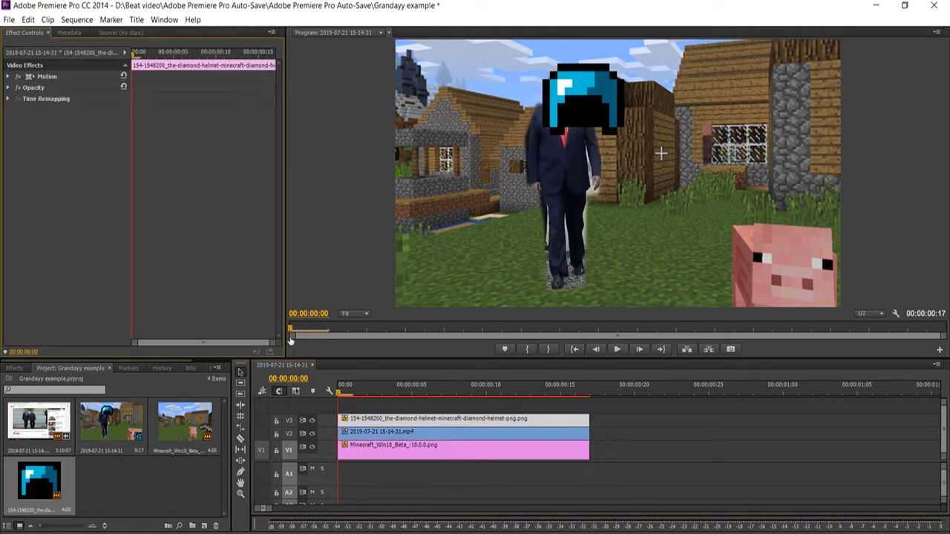
{"action": "left_click", "coordinate": [28, 77]}
{"action": "left_click_drag", "start_coordinate": [543, 100], "coordinate": [563, 73]}
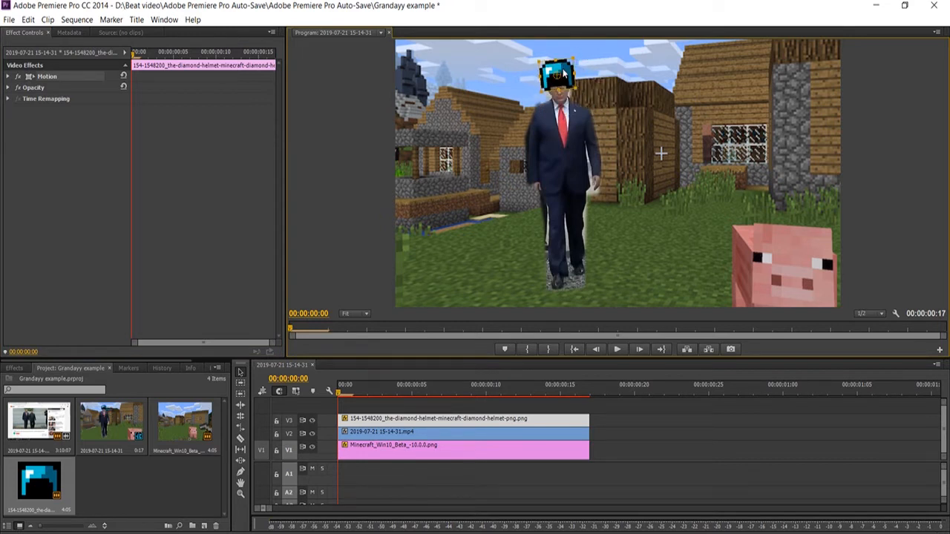
{"action": "left_click_drag", "start_coordinate": [564, 75], "coordinate": [563, 85]}
Add an inverted ellipse opacity mask to the helmet, fit it over the man's face and save the project.
{"action": "left_click", "coordinate": [9, 87]}
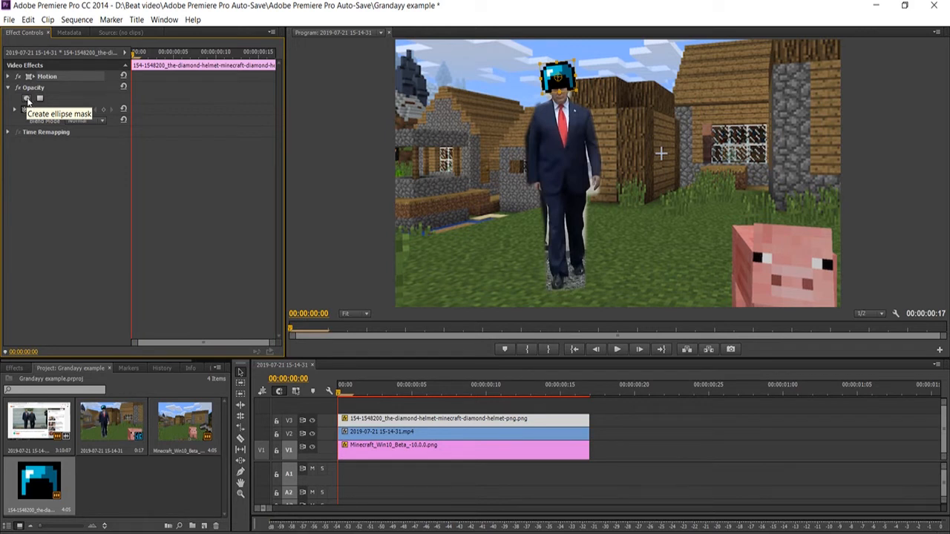
{"action": "left_click", "coordinate": [27, 99]}
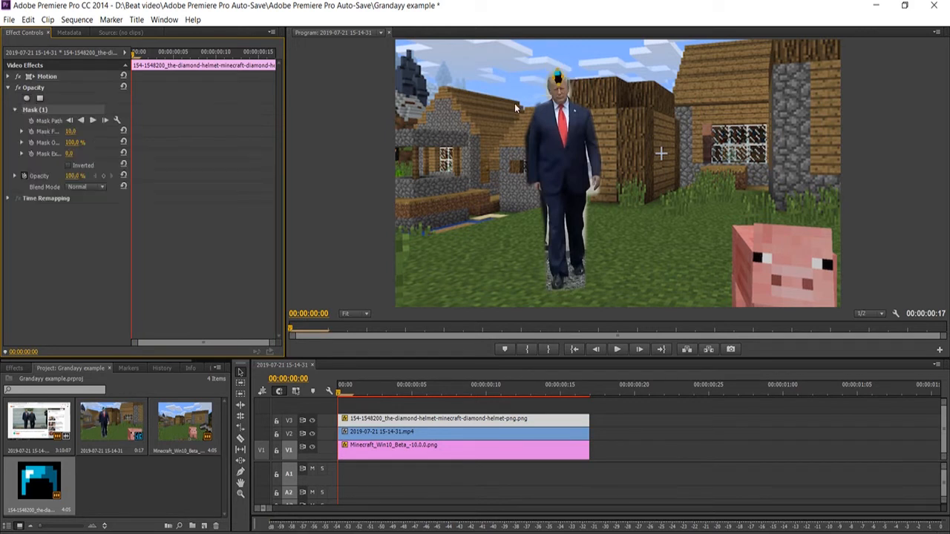
{"action": "left_click", "coordinate": [68, 166]}
{"action": "left_click_drag", "start_coordinate": [560, 358], "coordinate": [560, 442]}
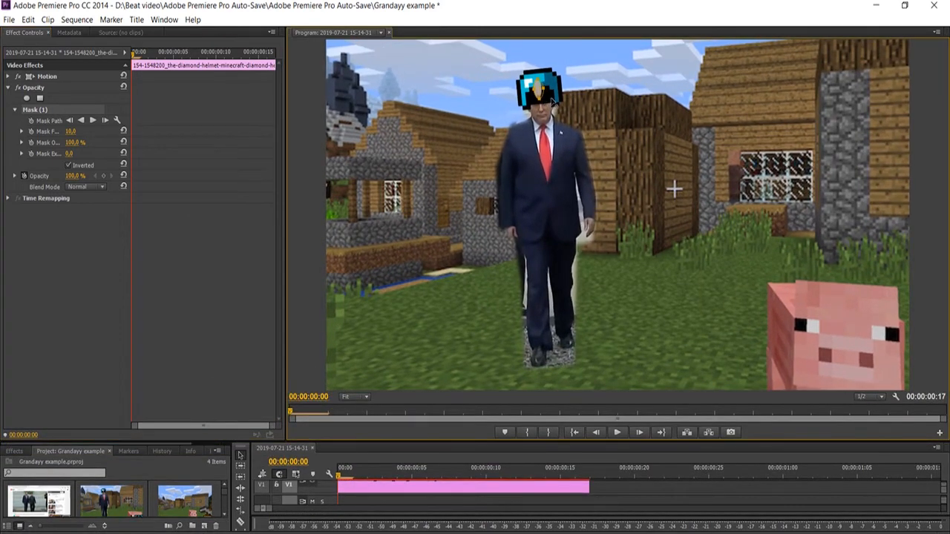
{"action": "left_click_drag", "start_coordinate": [548, 87], "coordinate": [543, 120]}
{"action": "key", "text": "ctrl+s"}
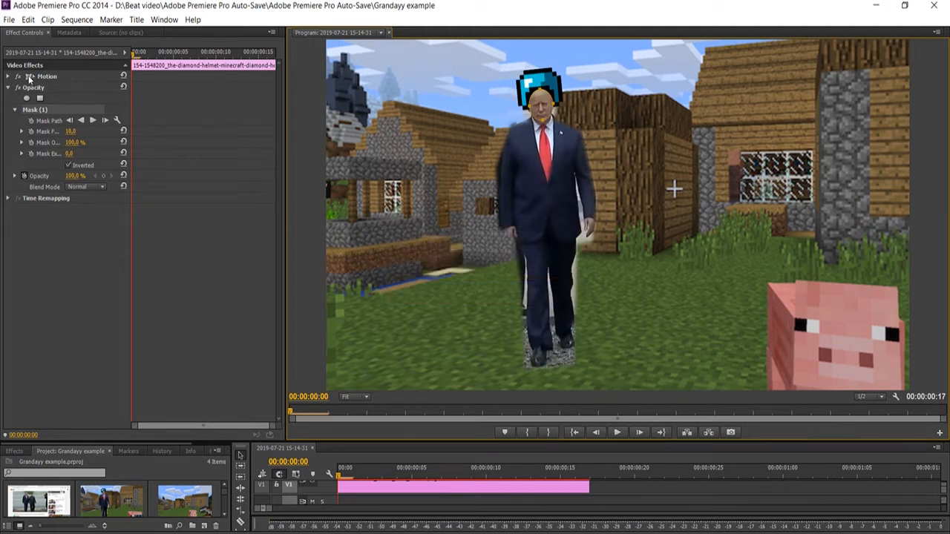
Nudge the helmet into place on the head and enable Position, Scale and Rotation keyframing at 00:00:00:00.
{"action": "left_click", "coordinate": [30, 78]}
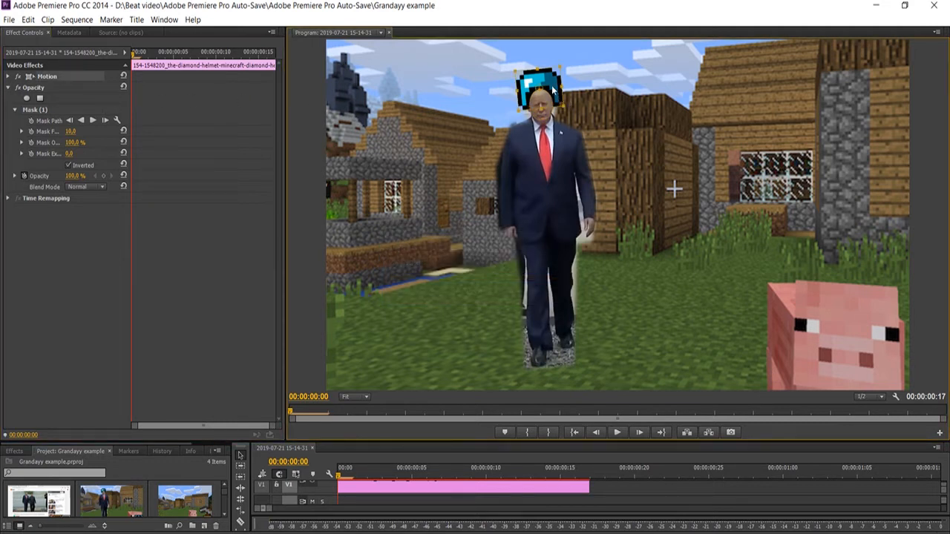
{"action": "left_click_drag", "start_coordinate": [551, 89], "coordinate": [550, 89]}
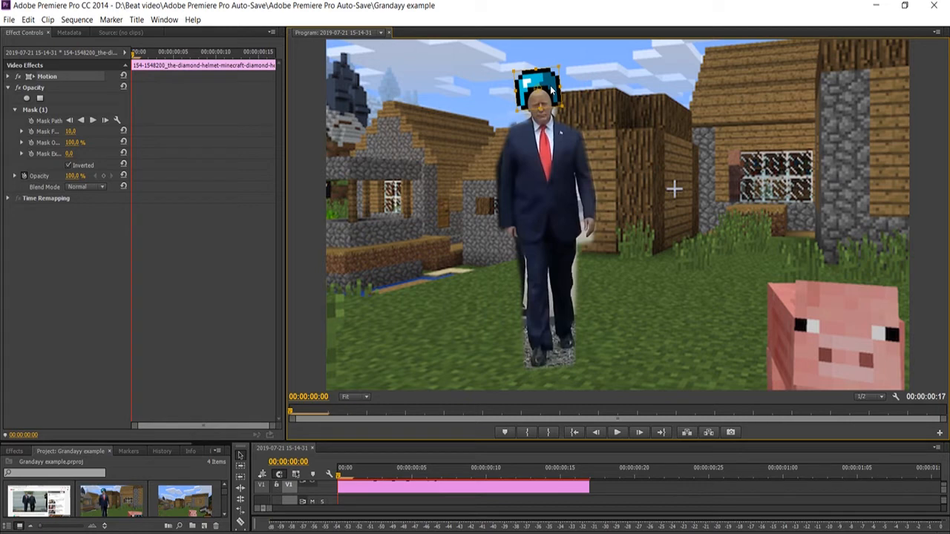
{"action": "left_click", "coordinate": [8, 76]}
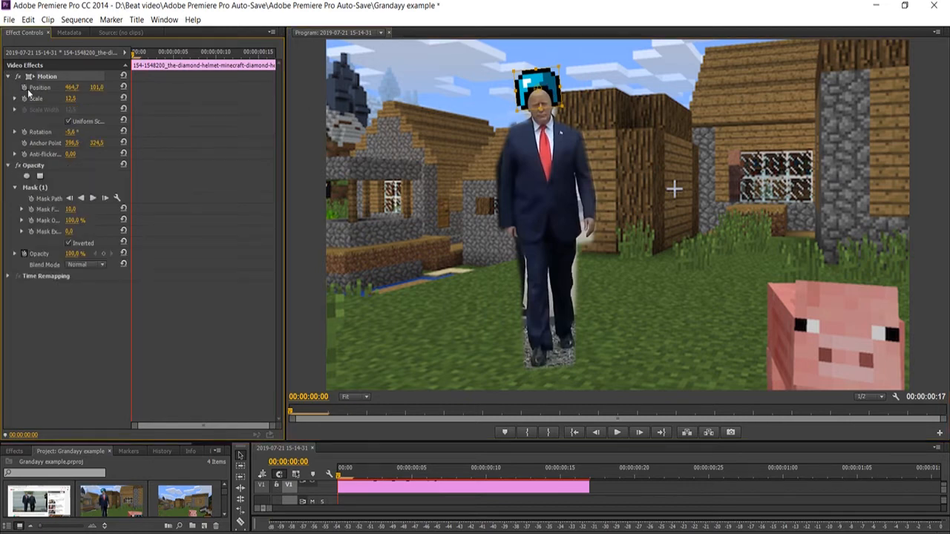
{"action": "left_click", "coordinate": [24, 98]}
{"action": "left_click", "coordinate": [26, 88]}
{"action": "left_click_drag", "start_coordinate": [554, 82], "coordinate": [547, 82]}
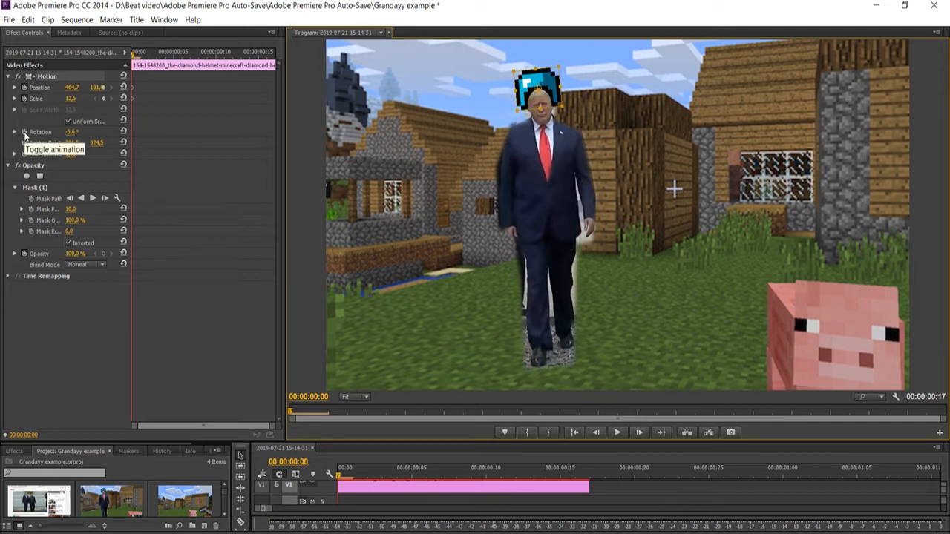
{"action": "left_click", "coordinate": [24, 132]}
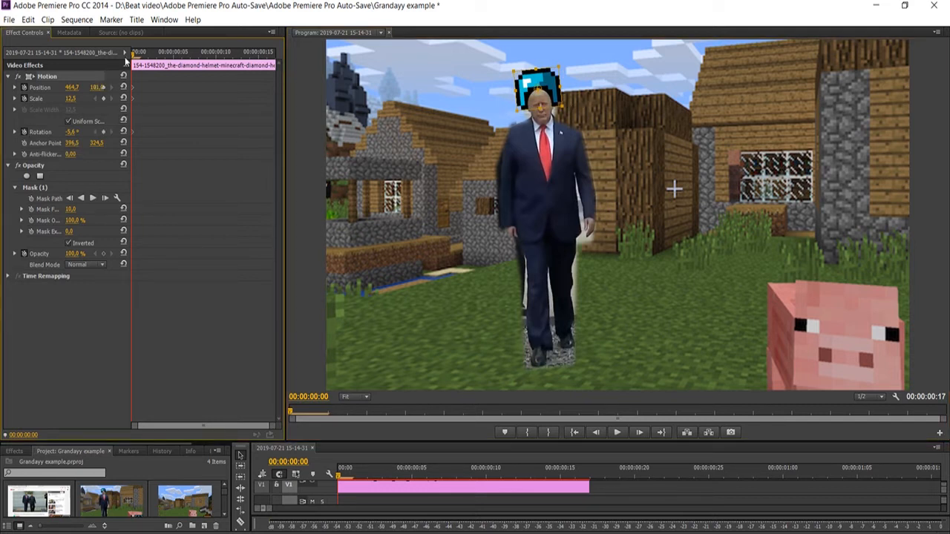
Keyframe the helmet's position onto the man's head at frames 2, 3 and 5, rotating it to -3.4° at 00:00:00:02.
{"action": "key", "text": "Right"}
{"action": "key", "text": "Right"}
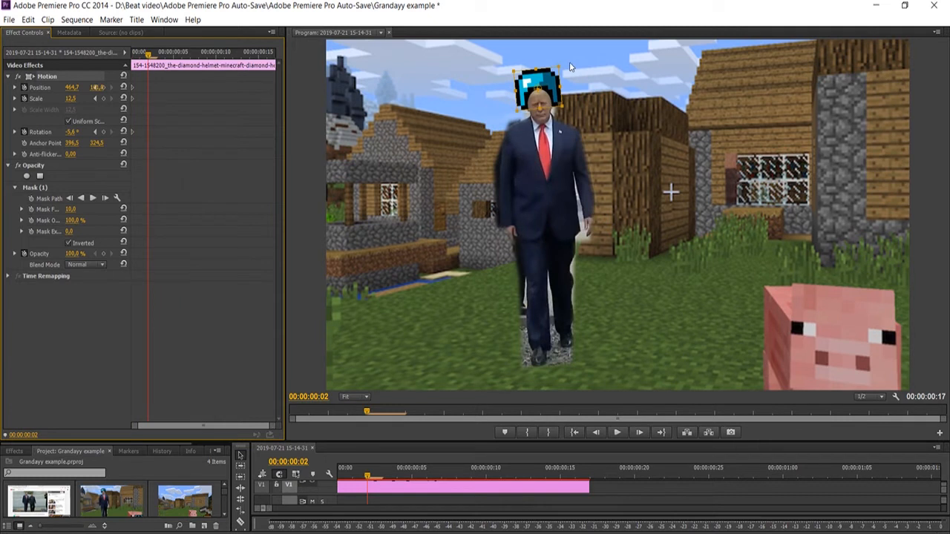
{"action": "left_click_drag", "start_coordinate": [570, 63], "coordinate": [556, 79]}
{"action": "left_click_drag", "start_coordinate": [149, 55], "coordinate": [158, 56]}
{"action": "left_click_drag", "start_coordinate": [555, 86], "coordinate": [552, 89]}
{"action": "left_click", "coordinate": [171, 55]}
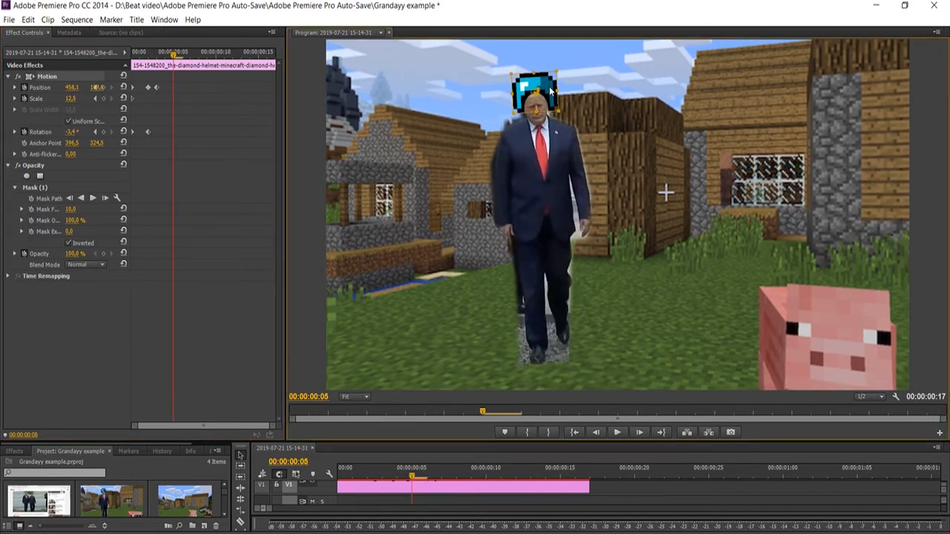
Keyframe the helmet onto the head at frames 9, 14 and 16, rotating it to -4.2° at 00:00:00:14, and play back the motion.
{"action": "left_click", "coordinate": [208, 56]}
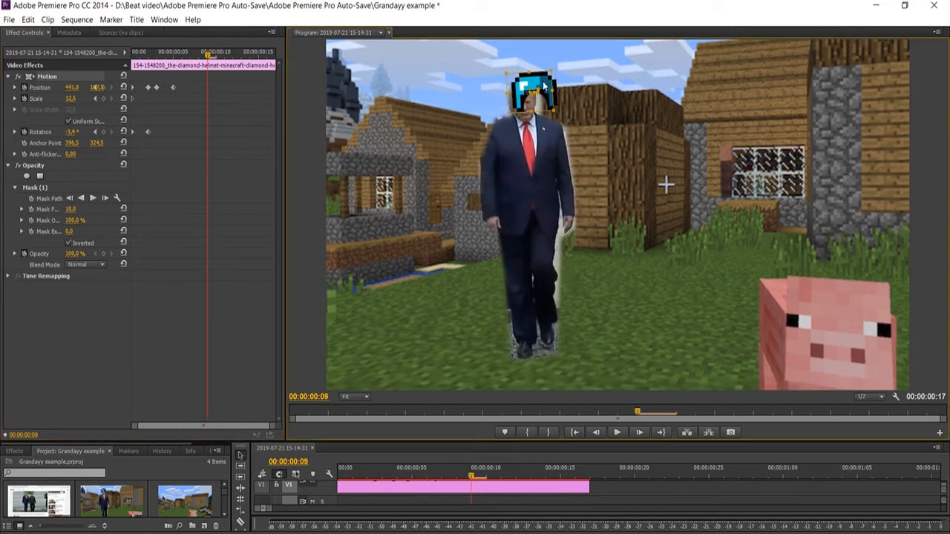
{"action": "left_click_drag", "start_coordinate": [553, 88], "coordinate": [542, 83]}
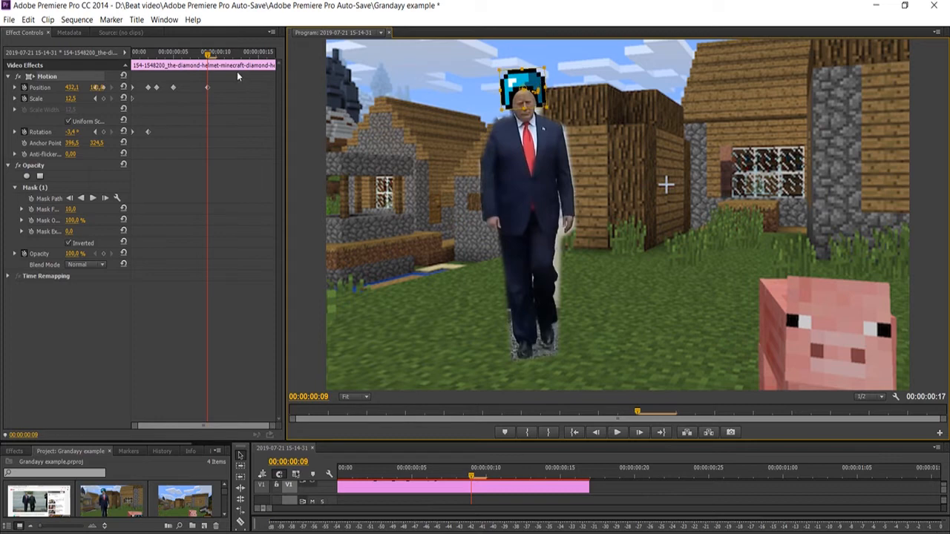
{"action": "left_click_drag", "start_coordinate": [208, 53], "coordinate": [251, 54]}
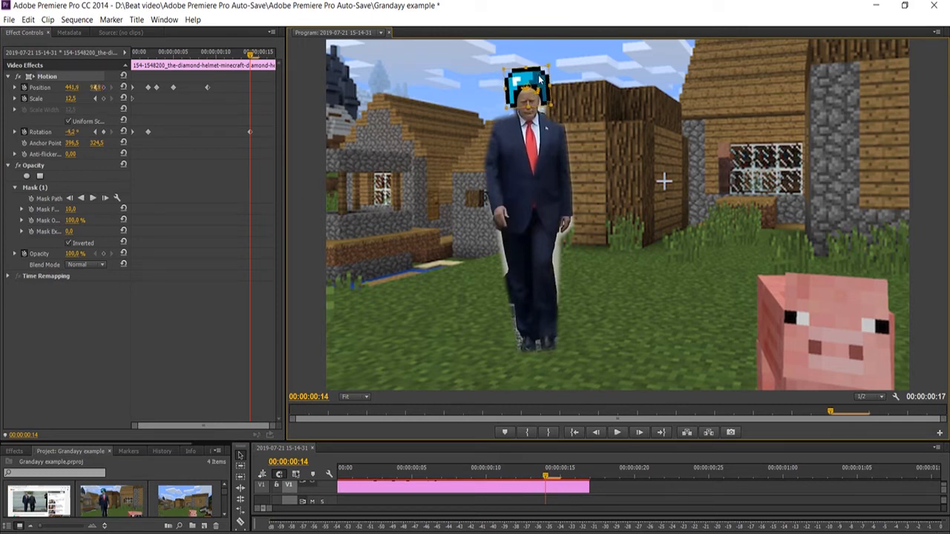
{"action": "left_click_drag", "start_coordinate": [213, 54], "coordinate": [269, 57]}
{"action": "left_click_drag", "start_coordinate": [545, 79], "coordinate": [542, 88]}
{"action": "key", "text": "space"}
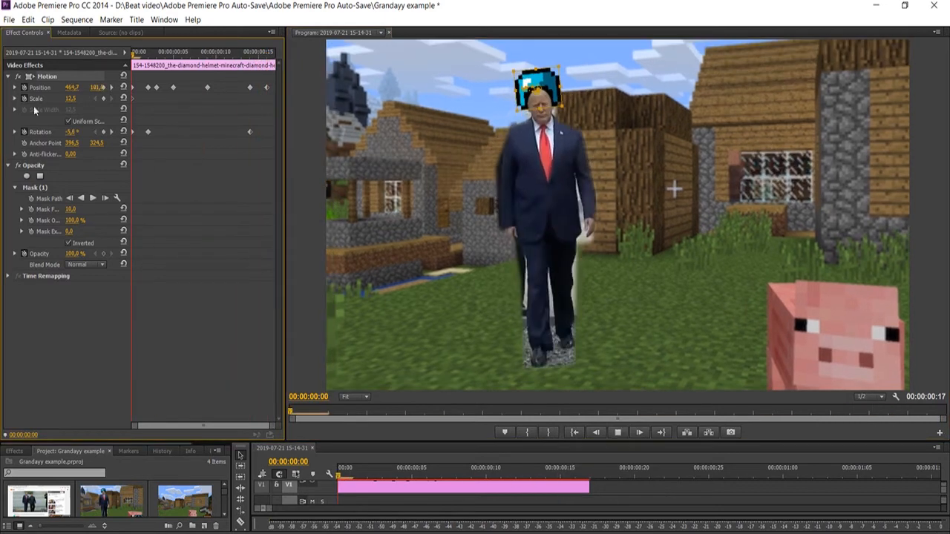
{"action": "key", "text": "space"}
{"action": "key", "text": "space"}
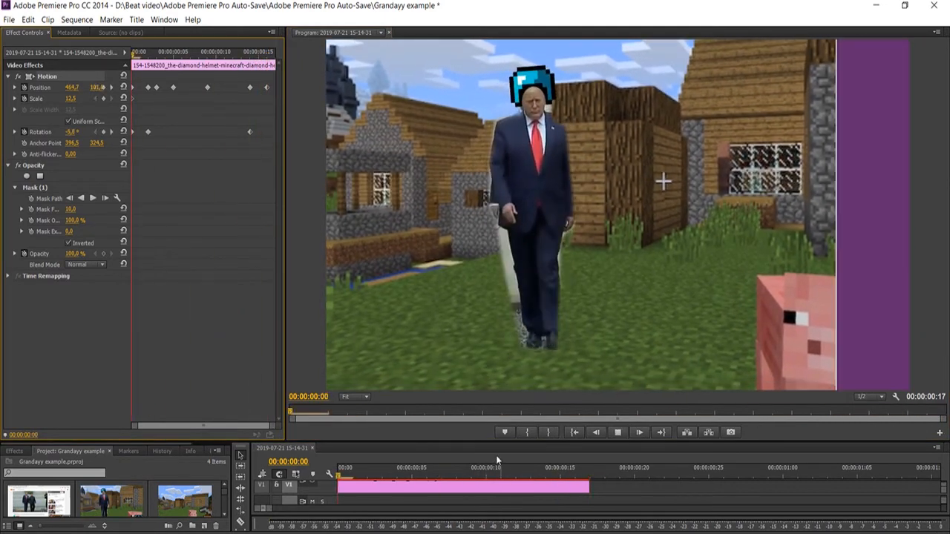
{"action": "key", "text": "space"}
Bring the diamond sword image unnamed (1).png into the project and place it on video track V4 above the helmet layer.
{"action": "left_click_drag", "start_coordinate": [621, 443], "coordinate": [602, 244]}
{"action": "left_click_drag", "start_coordinate": [438, 275], "coordinate": [255, 292]}
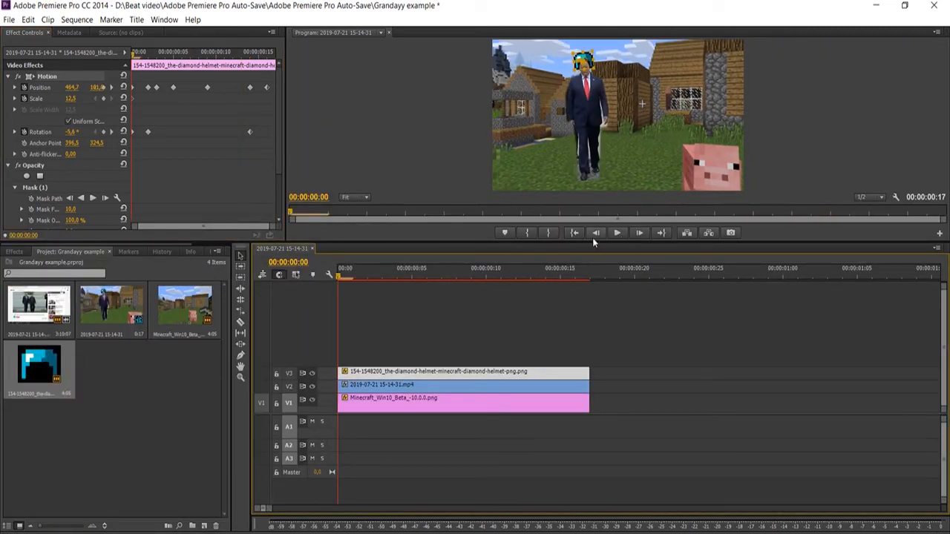
{"action": "left_click_drag", "start_coordinate": [588, 243], "coordinate": [543, 325]}
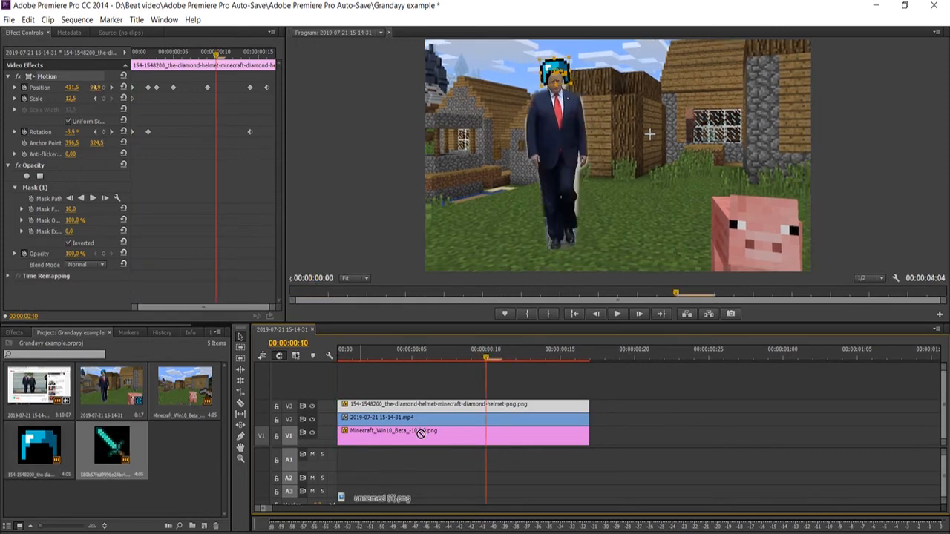
{"action": "left_click_drag", "start_coordinate": [422, 433], "coordinate": [400, 381]}
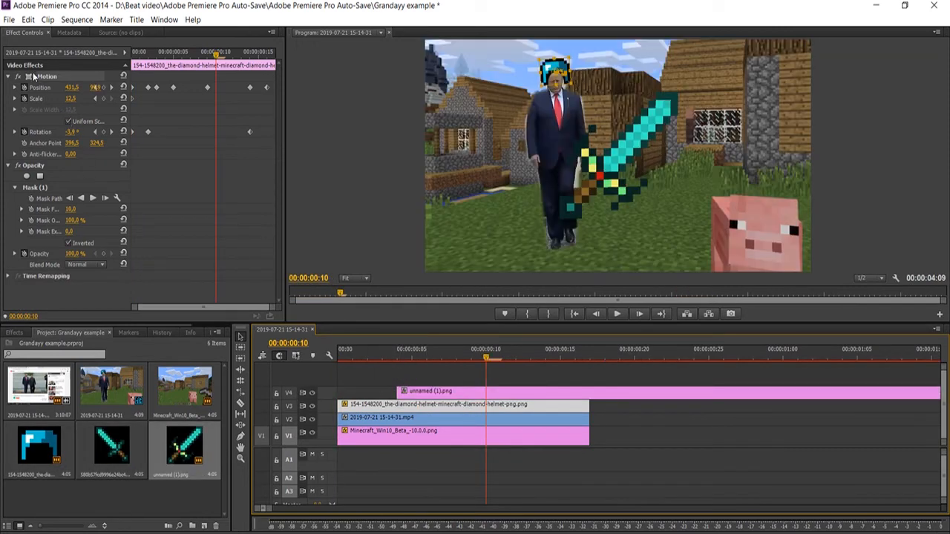
Scale the sword down to about 25.2, rotate it to about 54.6° and position its handle at the man's hand.
{"action": "left_click", "coordinate": [415, 391]}
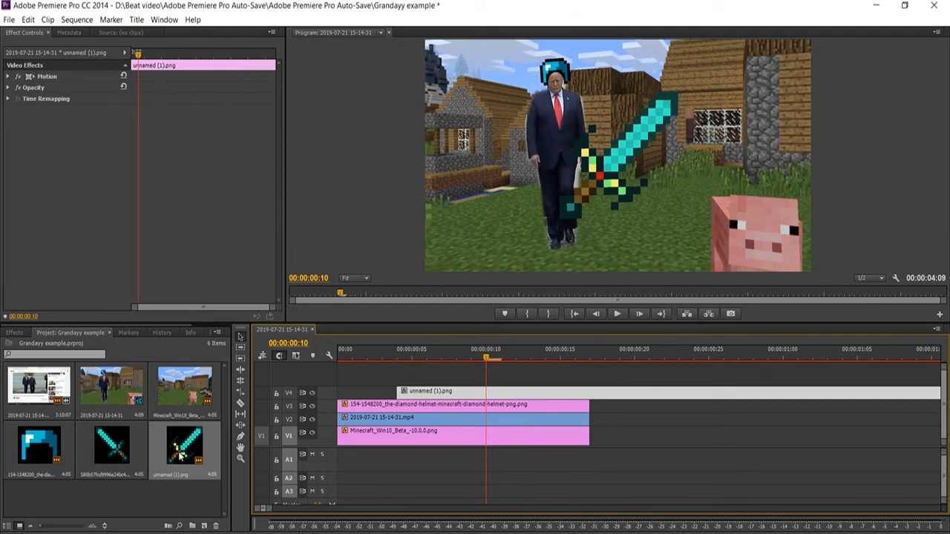
{"action": "left_click", "coordinate": [41, 76]}
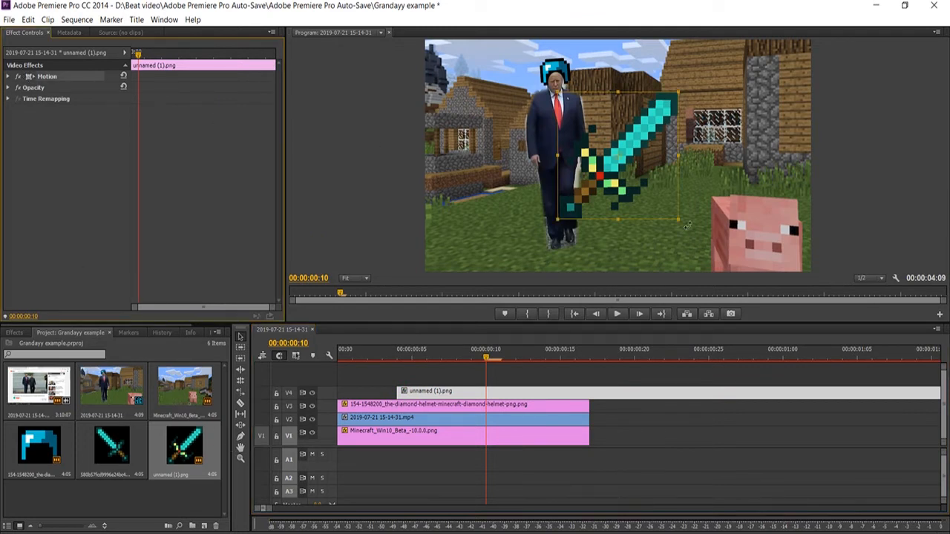
{"action": "left_click_drag", "start_coordinate": [688, 225], "coordinate": [645, 132]}
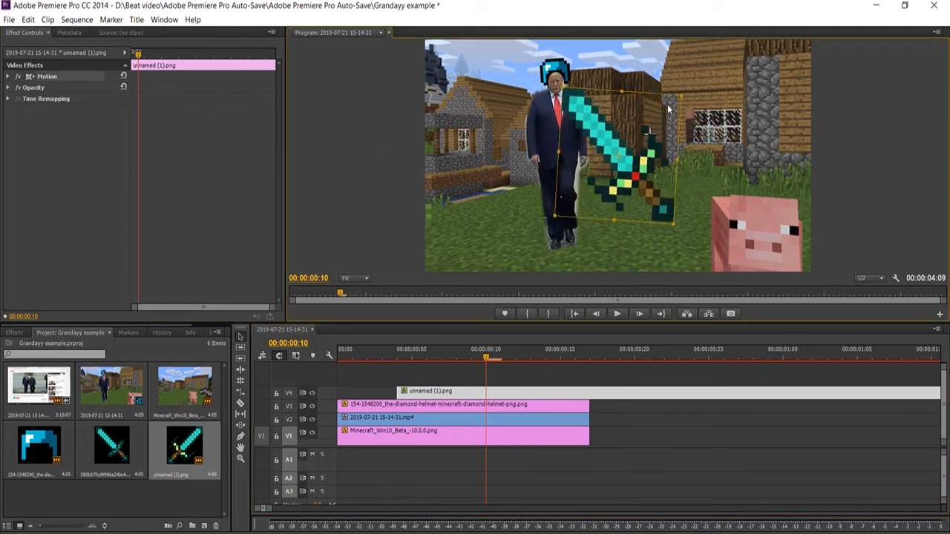
{"action": "left_click_drag", "start_coordinate": [682, 96], "coordinate": [674, 113]}
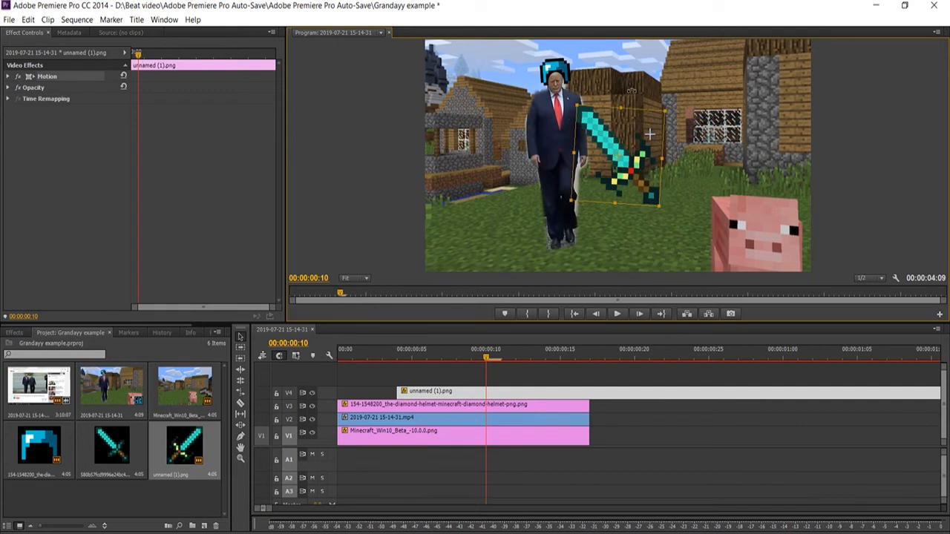
{"action": "left_click_drag", "start_coordinate": [631, 90], "coordinate": [655, 149]}
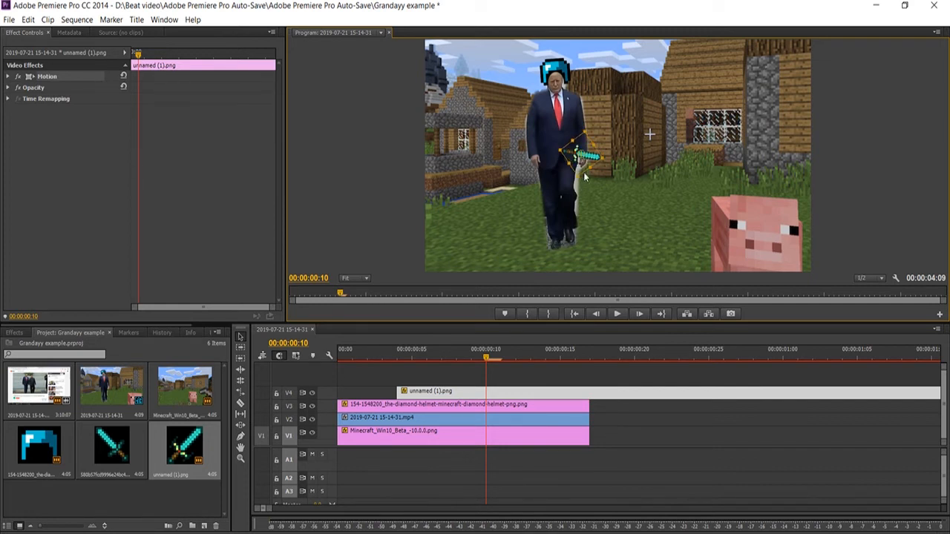
{"action": "left_click_drag", "start_coordinate": [572, 159], "coordinate": [552, 167]}
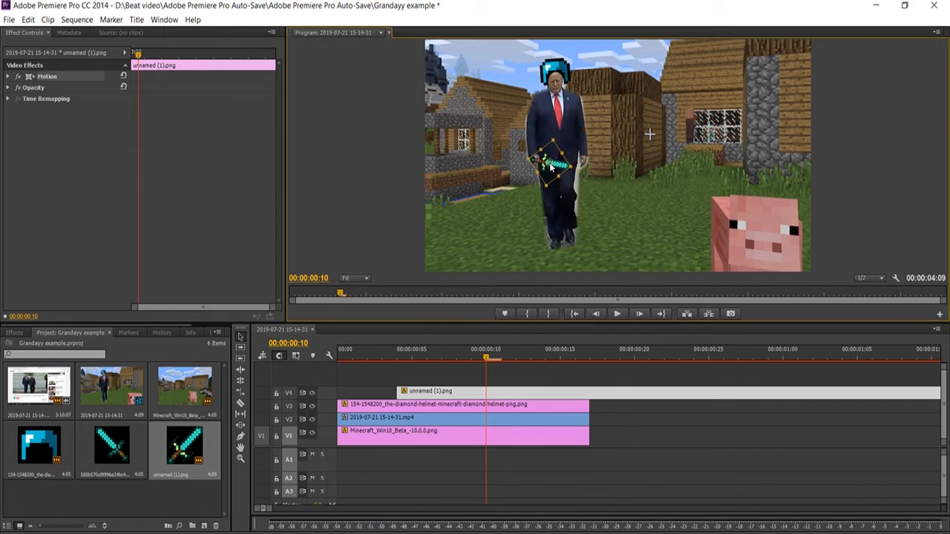
Add an inverted ellipse opacity mask to the sword, fit it over the man's hand and set the mask feather to 43.
{"action": "left_click", "coordinate": [7, 88]}
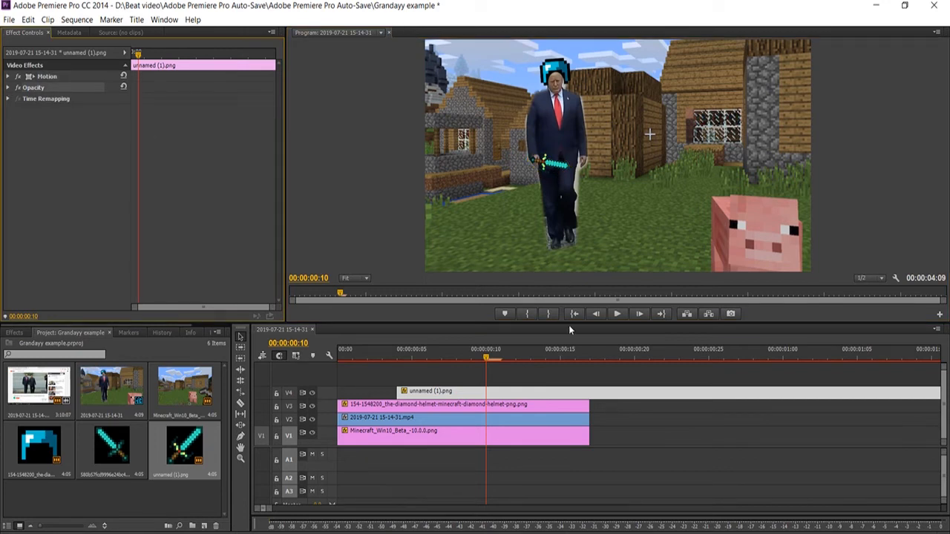
{"action": "left_click_drag", "start_coordinate": [569, 325], "coordinate": [569, 422]}
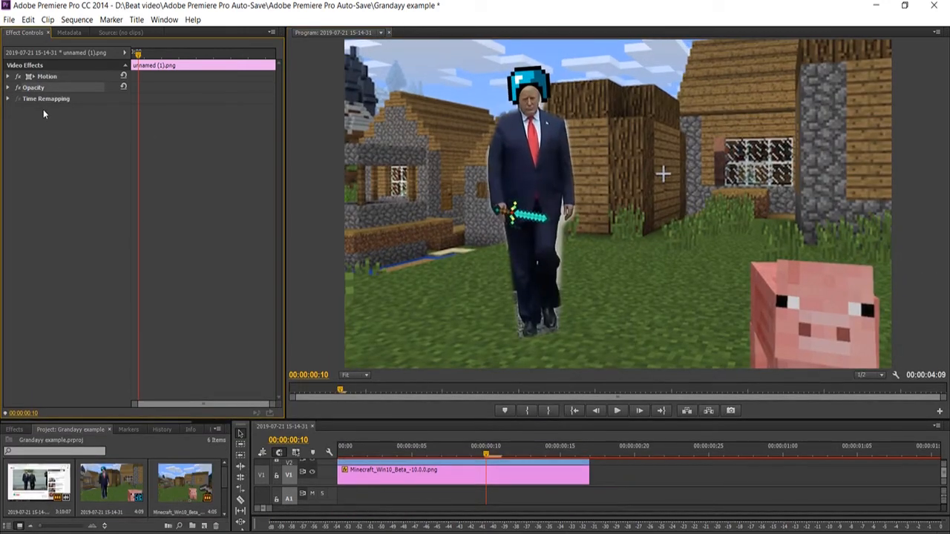
{"action": "left_click", "coordinate": [7, 88]}
{"action": "left_click", "coordinate": [26, 98]}
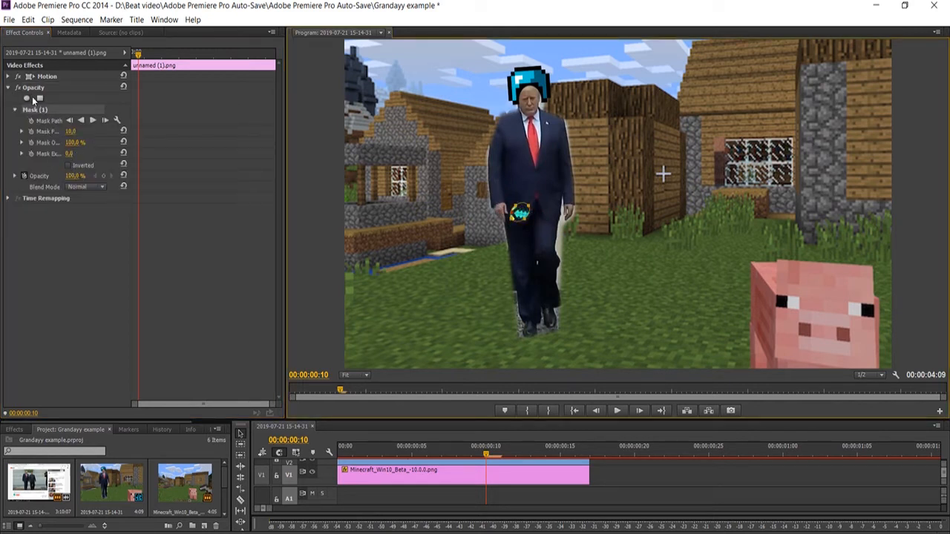
{"action": "left_click", "coordinate": [69, 165]}
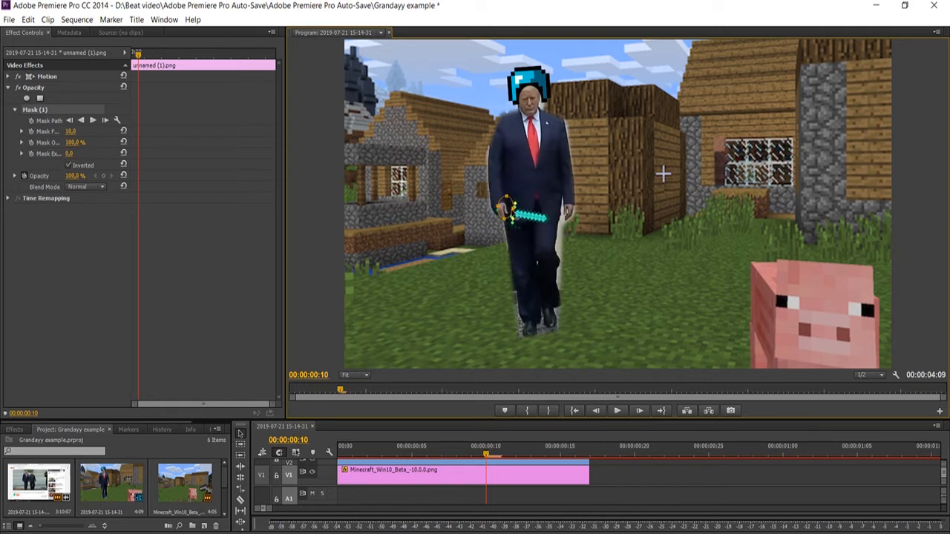
{"action": "left_click_drag", "start_coordinate": [505, 208], "coordinate": [502, 211]}
{"action": "left_click_drag", "start_coordinate": [71, 133], "coordinate": [70, 133]}
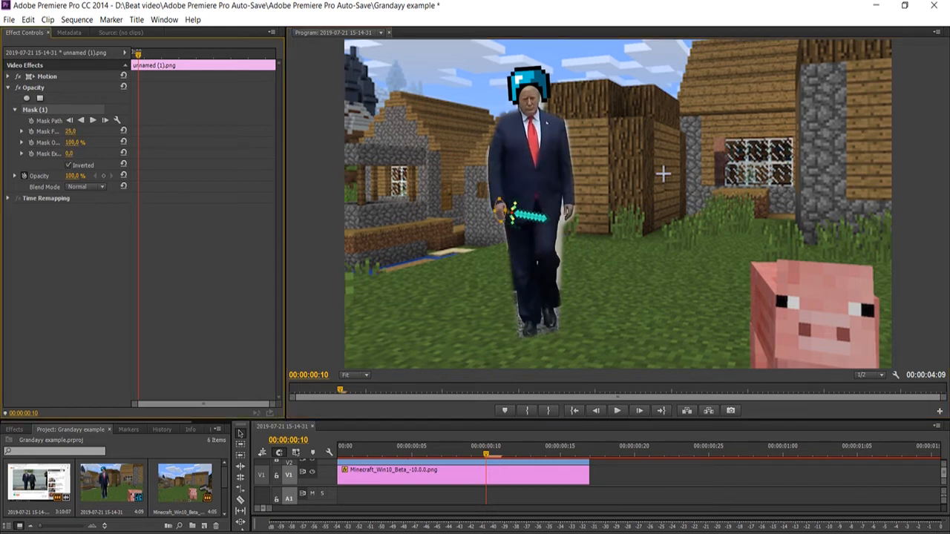
Enable Position, Scale and Rotation keyframing for the sword at 00:00:00:10 and move it onto the hand at 00:00:00:04.
{"action": "left_click", "coordinate": [45, 77]}
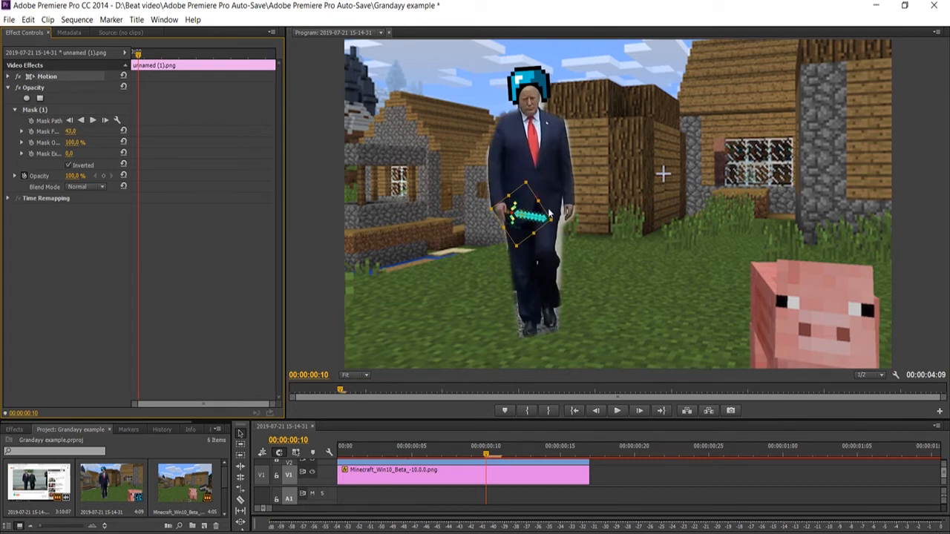
{"action": "left_click", "coordinate": [9, 76]}
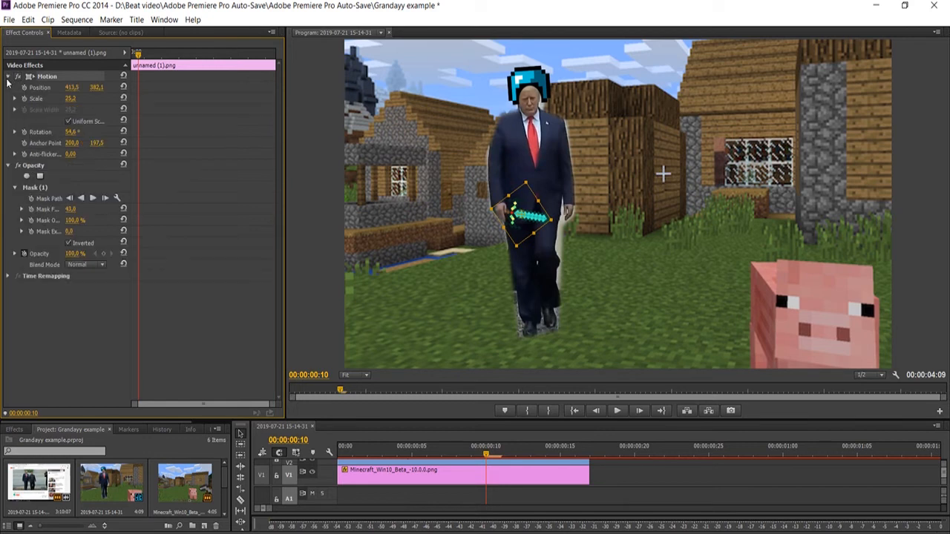
{"action": "left_click", "coordinate": [24, 98]}
{"action": "left_click", "coordinate": [25, 132]}
{"action": "left_click_drag", "start_coordinate": [140, 58], "coordinate": [111, 59]}
{"action": "left_click_drag", "start_coordinate": [528, 213], "coordinate": [542, 228]}
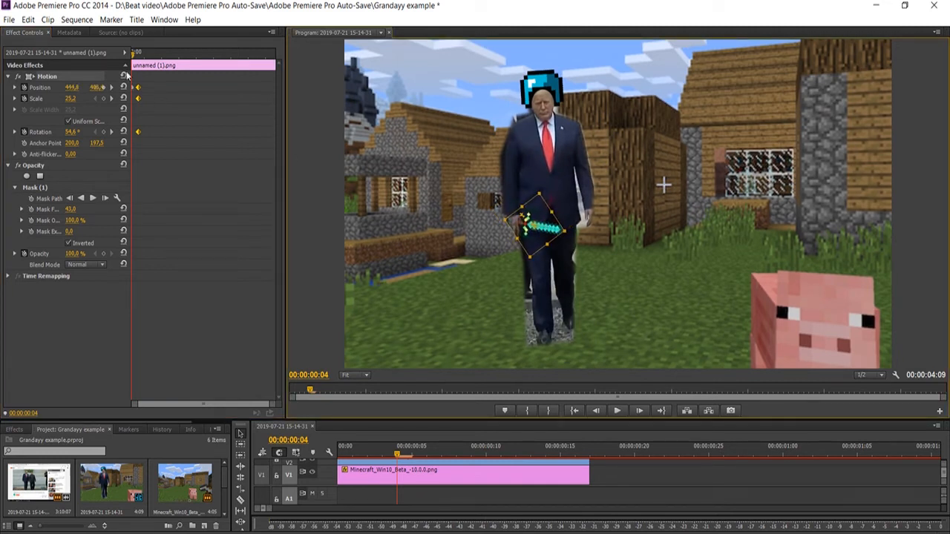
Rotate the sword to about 27.4° and reposition it on the hand at 00:00:00:13, and save the project.
{"action": "left_click_drag", "start_coordinate": [132, 53], "coordinate": [142, 54]}
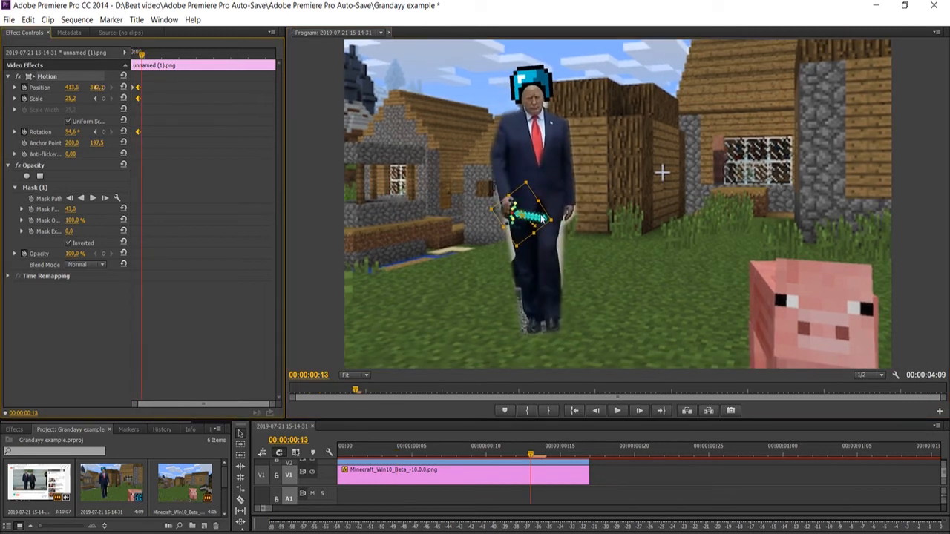
{"action": "left_click_drag", "start_coordinate": [540, 214], "coordinate": [558, 210]}
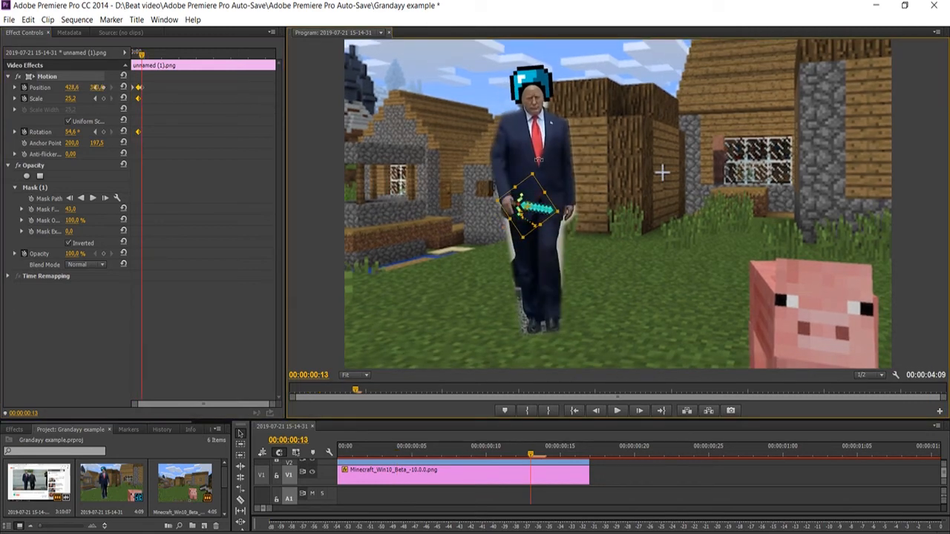
{"action": "left_click_drag", "start_coordinate": [535, 161], "coordinate": [519, 164]}
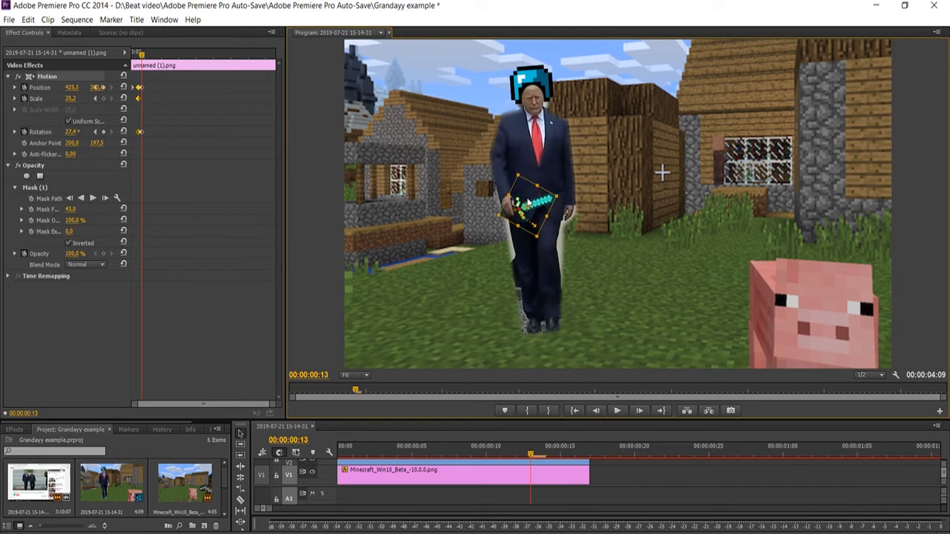
{"action": "left_click_drag", "start_coordinate": [529, 200], "coordinate": [527, 195]}
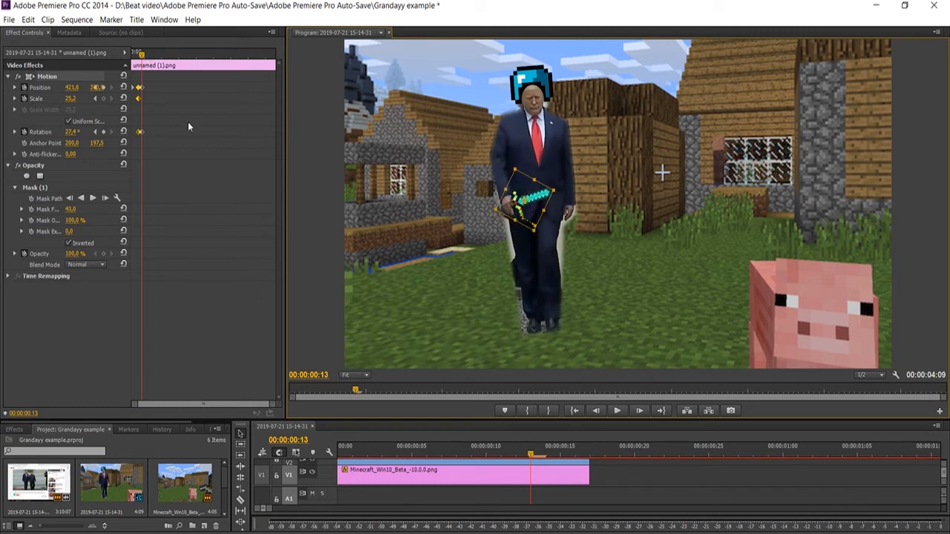
{"action": "left_click", "coordinate": [153, 55]}
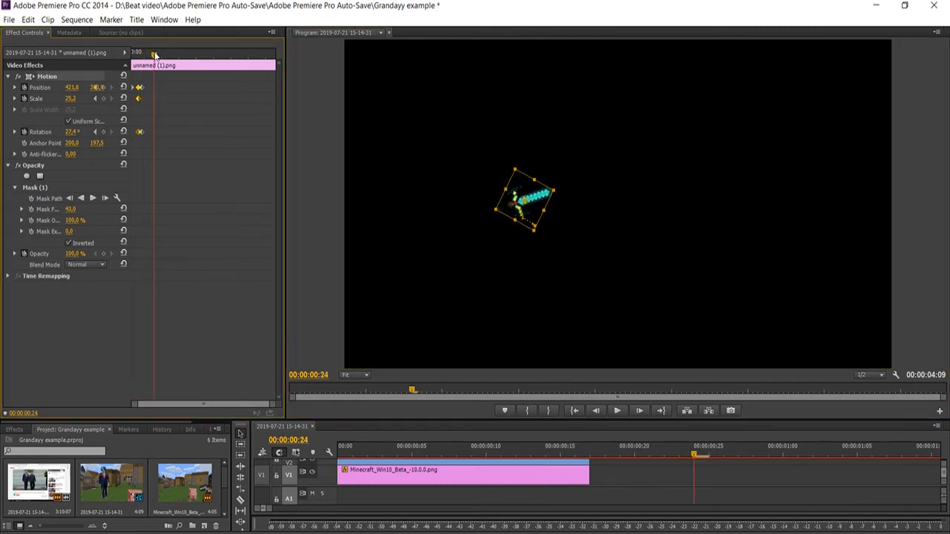
{"action": "key", "text": "ctrl+s"}
Move the sword clip on V4 to the beginning of the sequence.
{"action": "left_click_drag", "start_coordinate": [768, 420], "coordinate": [769, 239]}
{"action": "left_click_drag", "start_coordinate": [536, 357], "coordinate": [375, 362]}
{"action": "left_click_drag", "start_coordinate": [359, 269], "coordinate": [265, 270]}
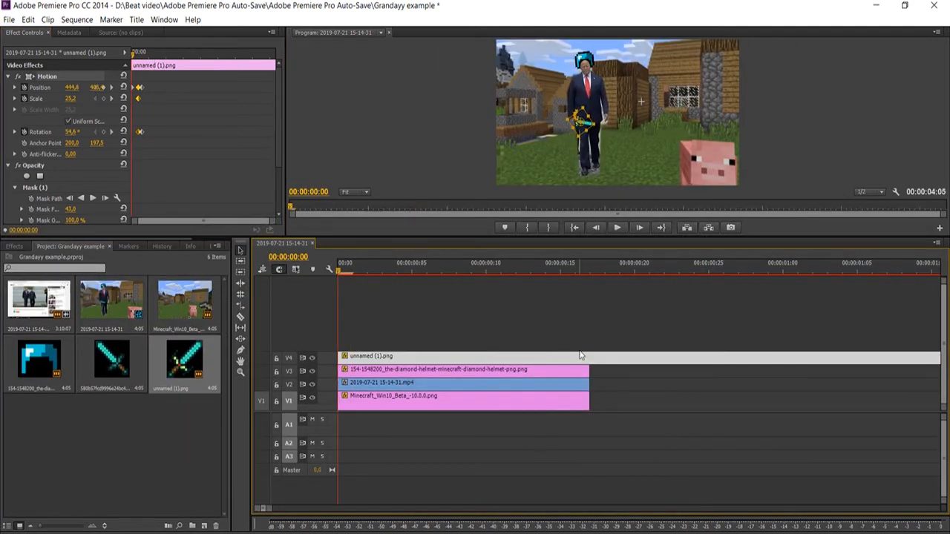
Cut the sword clip at 00:00:00:17 where the other layers end and delete the remainder.
{"action": "left_click_drag", "start_coordinate": [359, 263], "coordinate": [590, 271]}
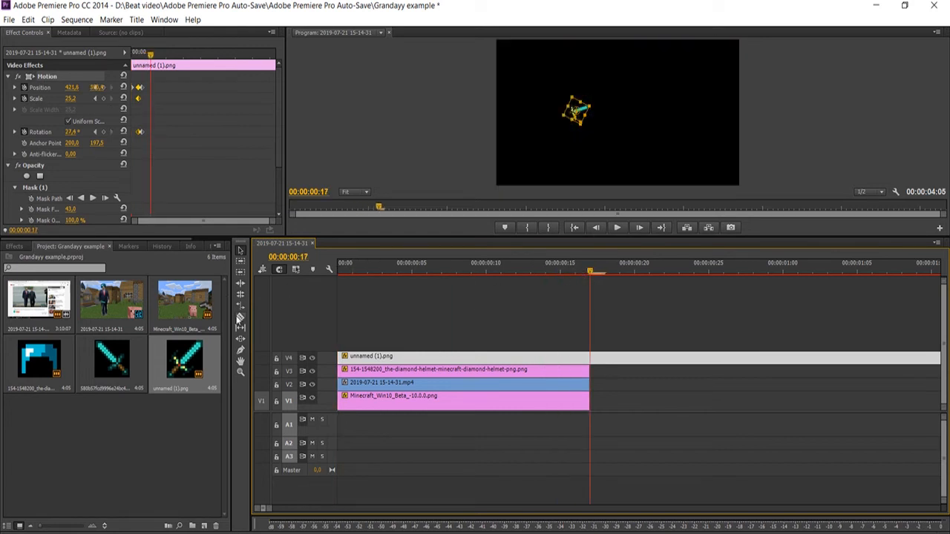
{"action": "left_click", "coordinate": [590, 356]}
{"action": "left_click", "coordinate": [240, 251]}
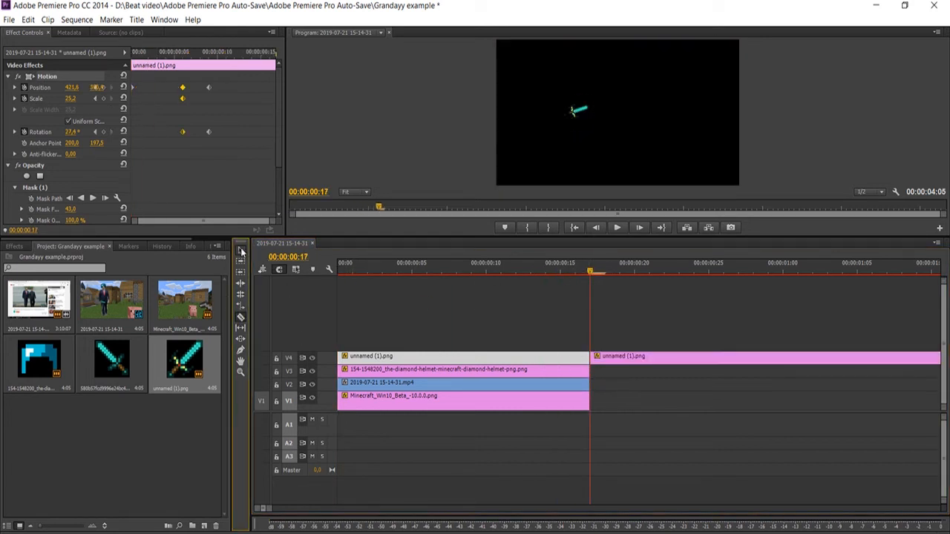
{"action": "left_click", "coordinate": [629, 358]}
{"action": "key", "text": "Delete"}
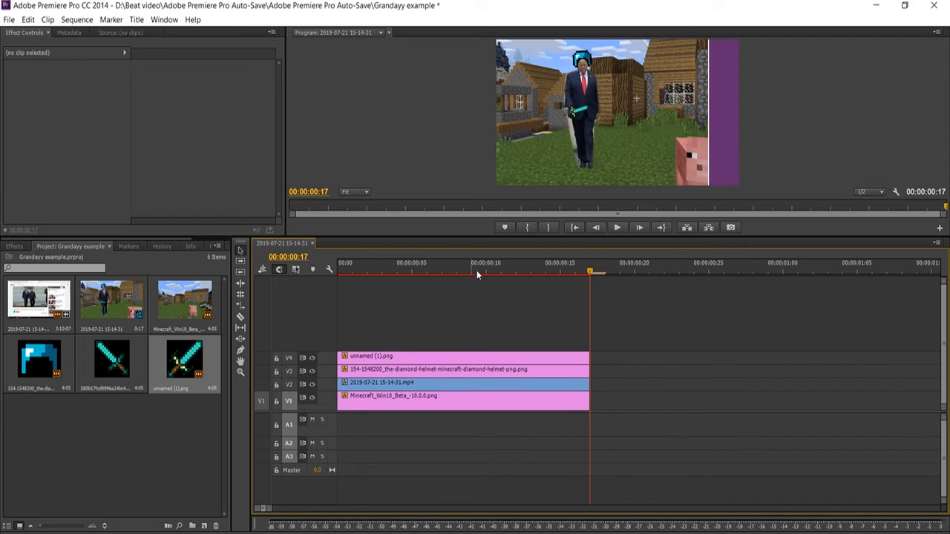
Rotate the sword to about 49.2° and reposition it on the man's hand at 00:00:00:00.
{"action": "key", "text": "Home"}
{"action": "left_click_drag", "start_coordinate": [507, 236], "coordinate": [474, 304]}
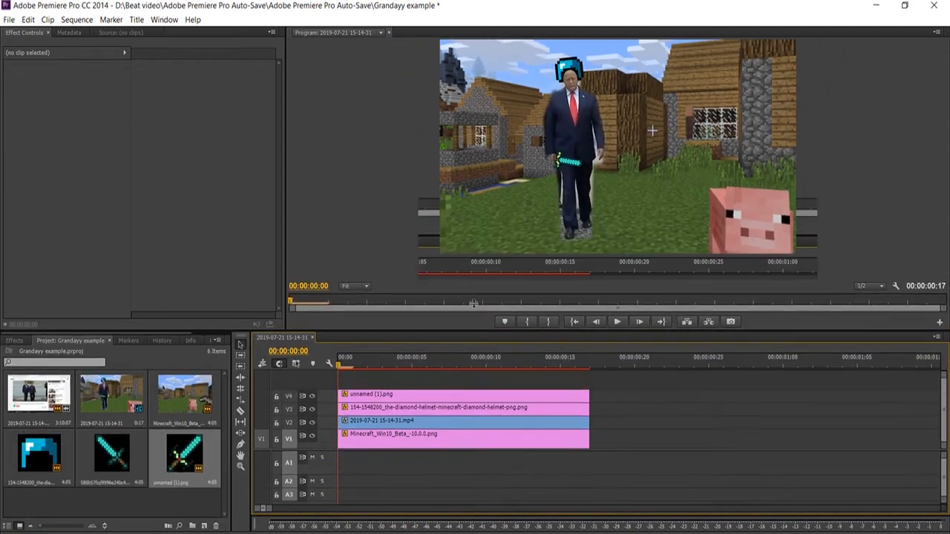
{"action": "left_click", "coordinate": [365, 384]}
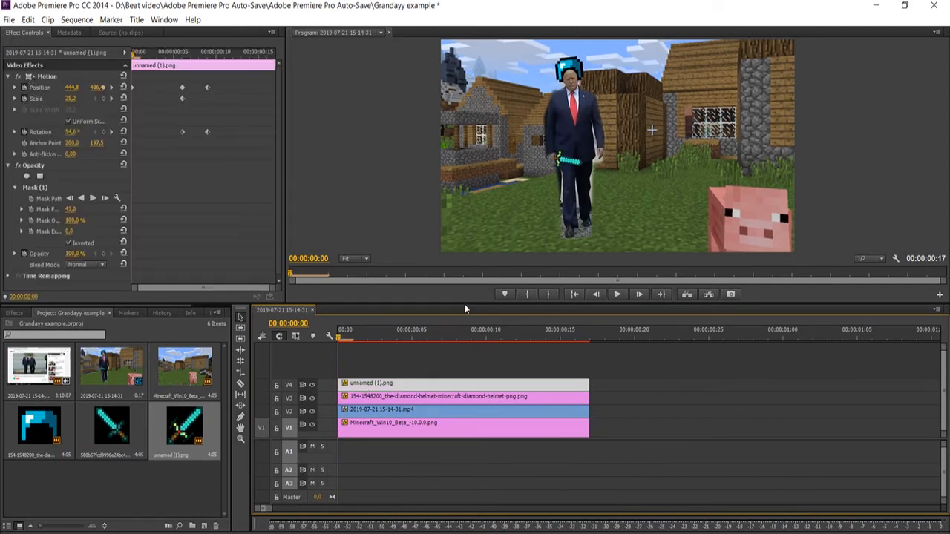
{"action": "left_click_drag", "start_coordinate": [465, 305], "coordinate": [458, 387]}
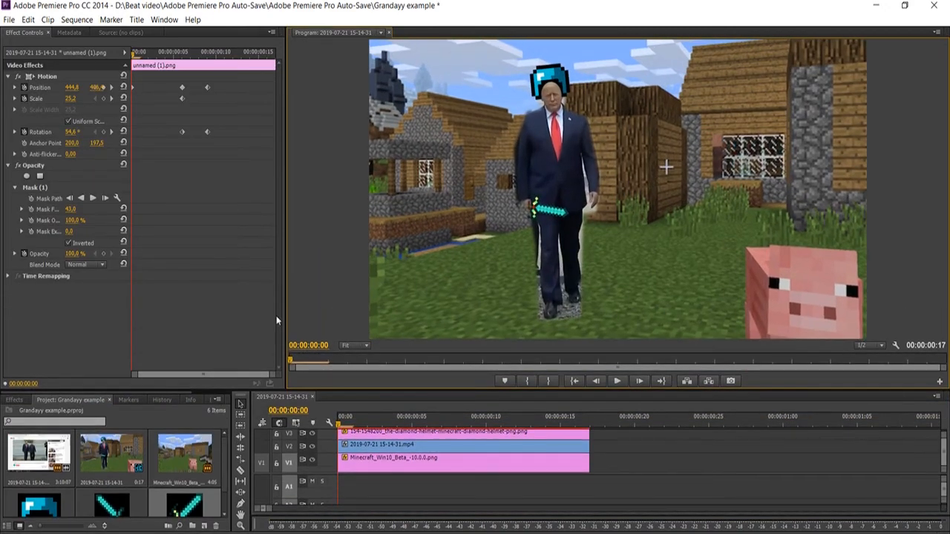
{"action": "left_click", "coordinate": [47, 76]}
{"action": "left_click_drag", "start_coordinate": [548, 216], "coordinate": [534, 214]}
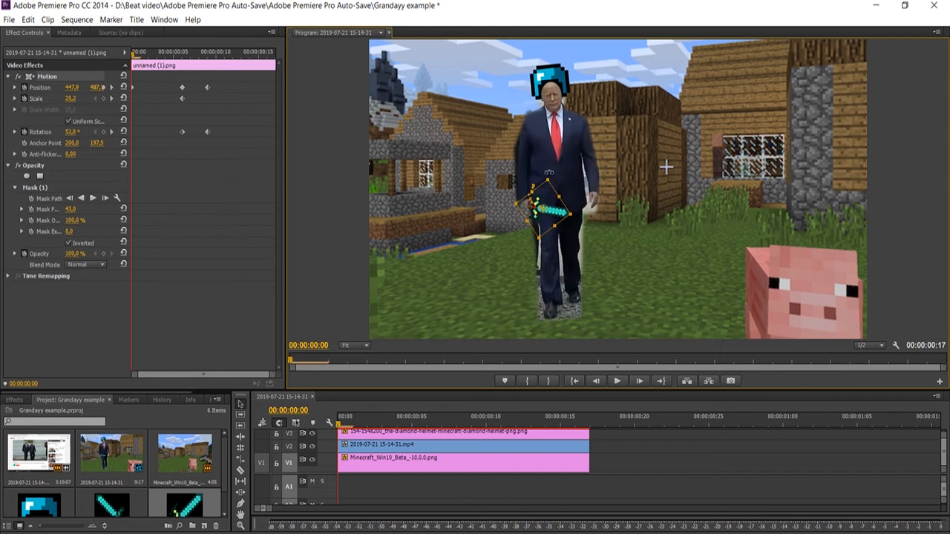
{"action": "left_click_drag", "start_coordinate": [549, 172], "coordinate": [548, 171]}
{"action": "left_click_drag", "start_coordinate": [545, 212], "coordinate": [544, 209]}
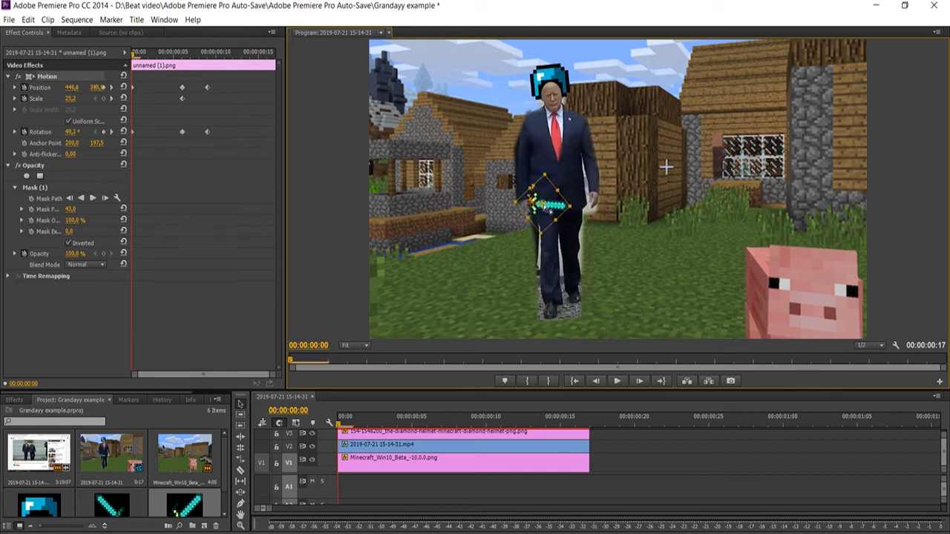
Reposition the sword to follow the hand at 00:00:00:03 and 00:00:00:06.
{"action": "left_click", "coordinate": [157, 52]}
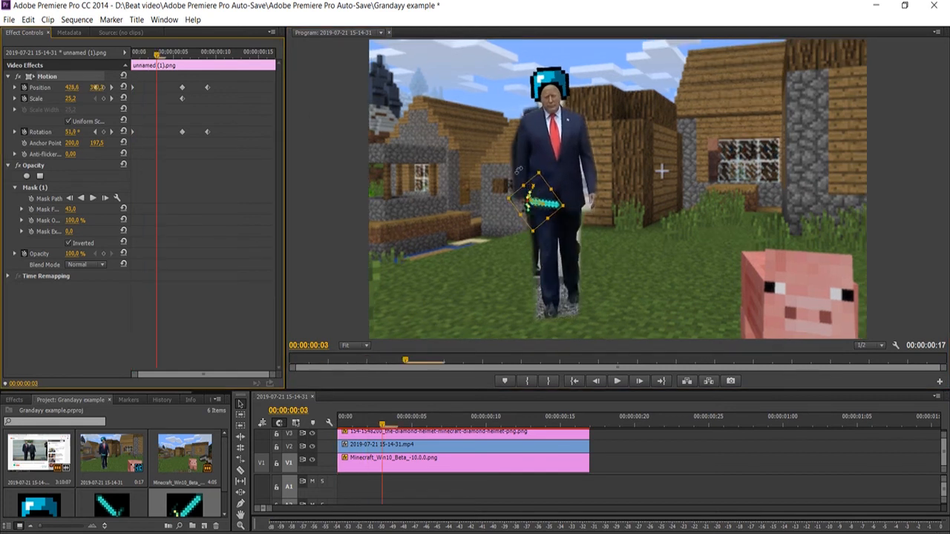
{"action": "left_click_drag", "start_coordinate": [544, 205], "coordinate": [556, 213]}
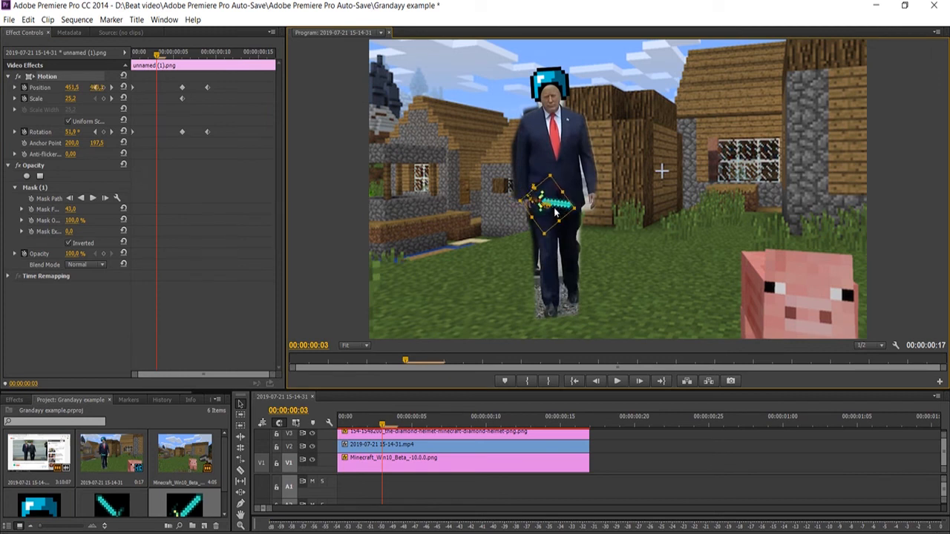
{"action": "left_click_drag", "start_coordinate": [156, 51], "coordinate": [181, 50]}
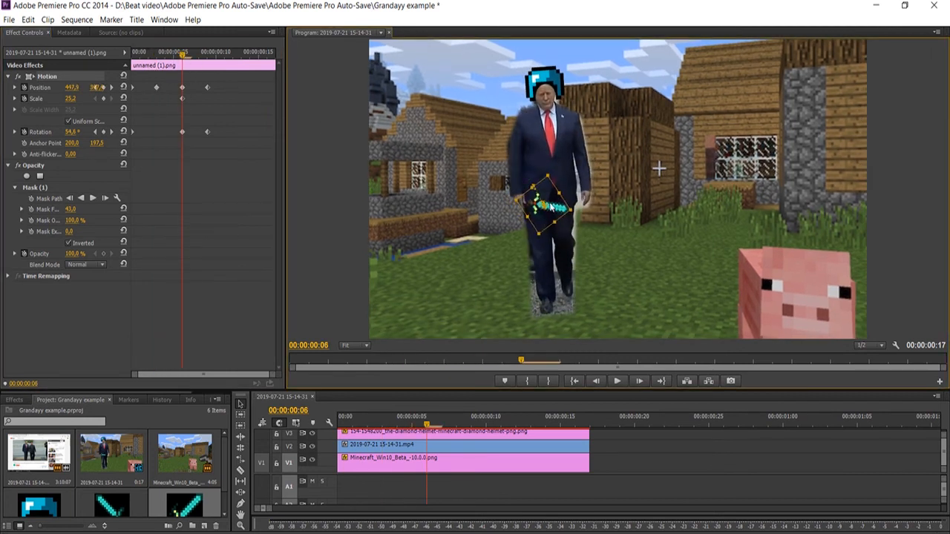
{"action": "left_click_drag", "start_coordinate": [548, 208], "coordinate": [546, 209]}
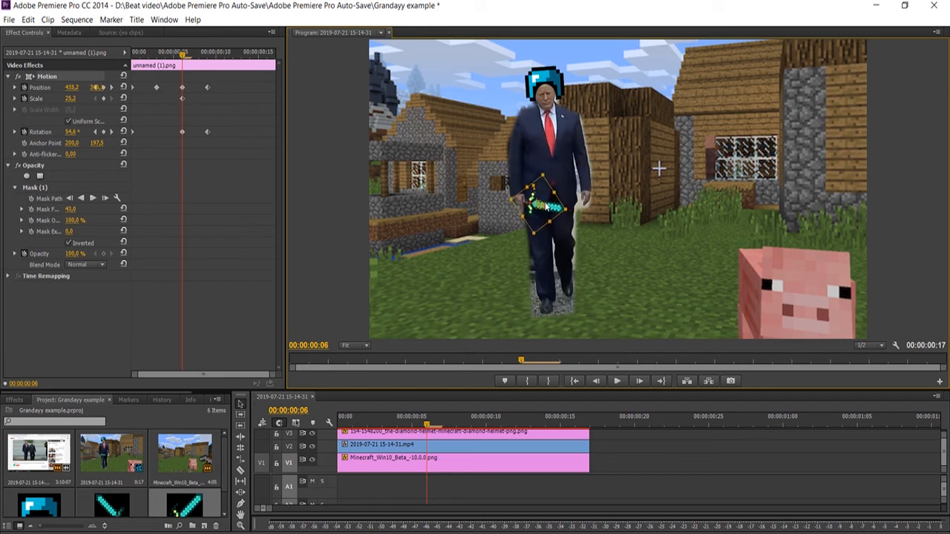
Rotate the sword to about 41.5° at 00:00:00:10 and 32° at 00:00:00:12, repositioning it on the hand at both frames.
{"action": "left_click_drag", "start_coordinate": [196, 51], "coordinate": [216, 50]}
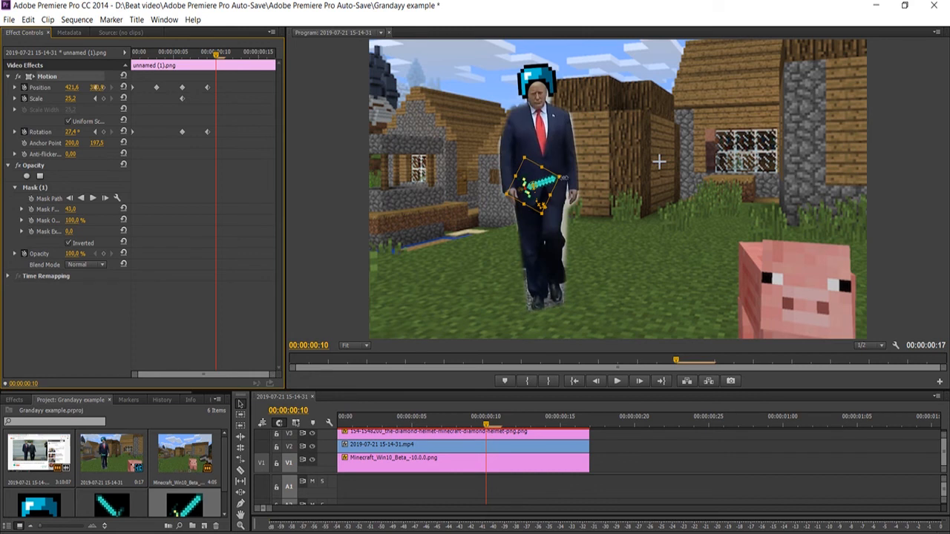
{"action": "left_click_drag", "start_coordinate": [564, 178], "coordinate": [543, 200]}
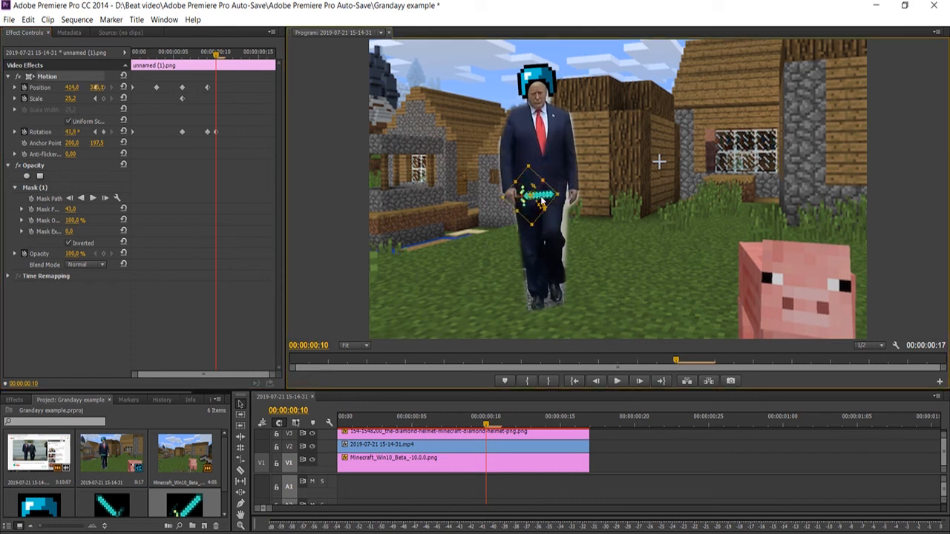
{"action": "left_click_drag", "start_coordinate": [228, 51], "coordinate": [233, 52]}
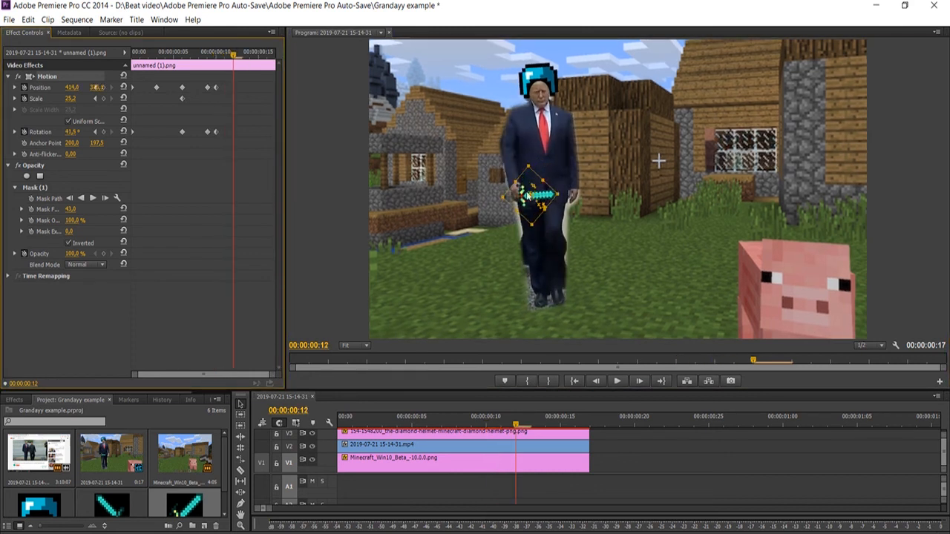
{"action": "left_click_drag", "start_coordinate": [545, 205], "coordinate": [551, 195]}
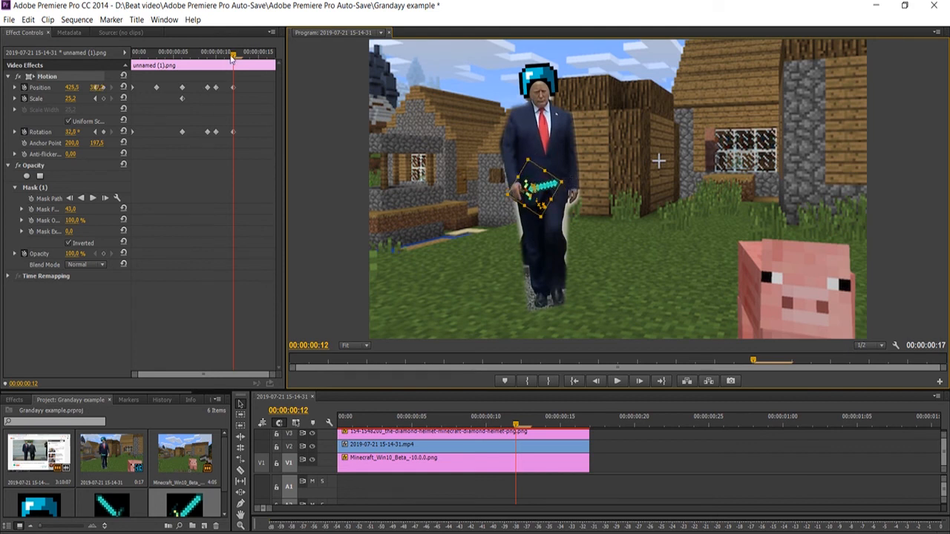
Reposition the sword on the man's hand at 00:00:00:15 and 00:00:00:16.
{"action": "left_click_drag", "start_coordinate": [232, 58], "coordinate": [258, 54]}
{"action": "left_click_drag", "start_coordinate": [544, 191], "coordinate": [551, 194]}
{"action": "key", "text": "Right"}
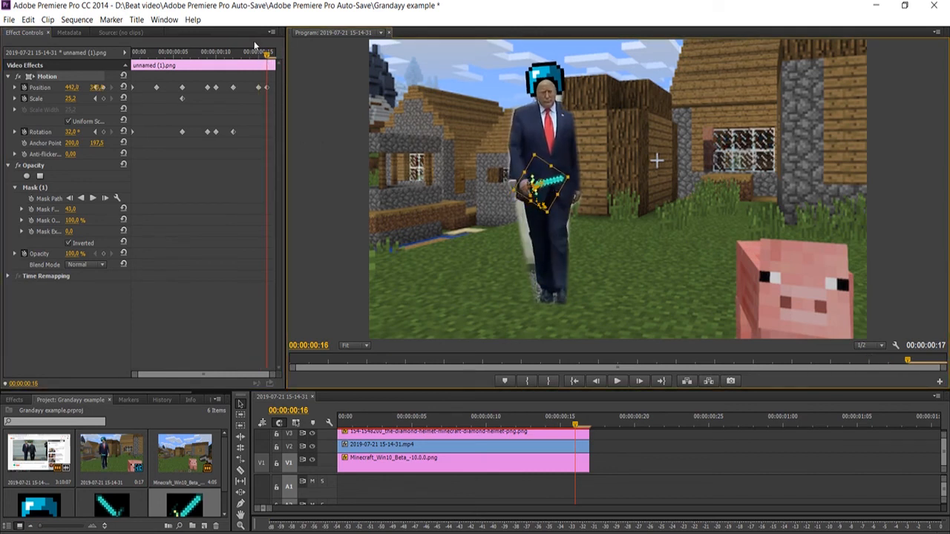
Play the sequence from the beginning to check how the sword follows the hand.
{"action": "key", "text": "Home"}
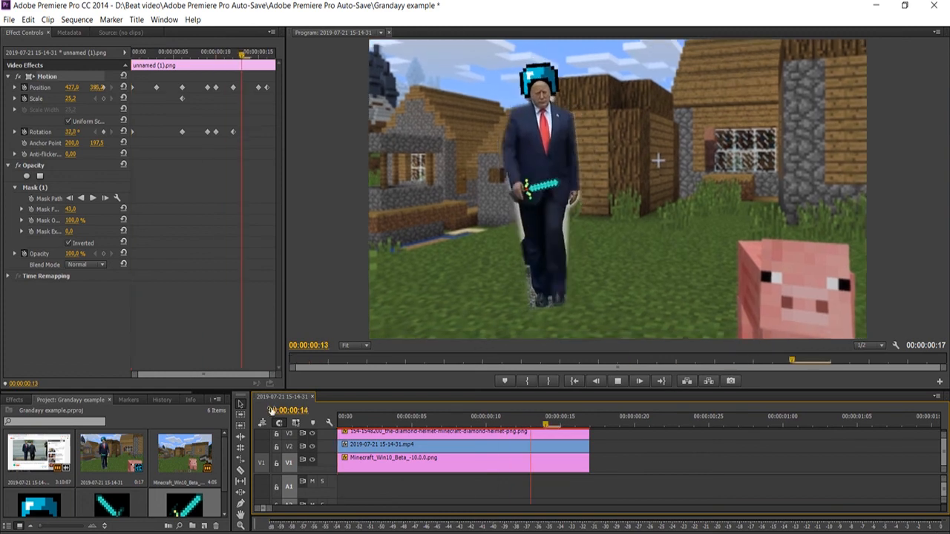
{"action": "key", "text": "space"}
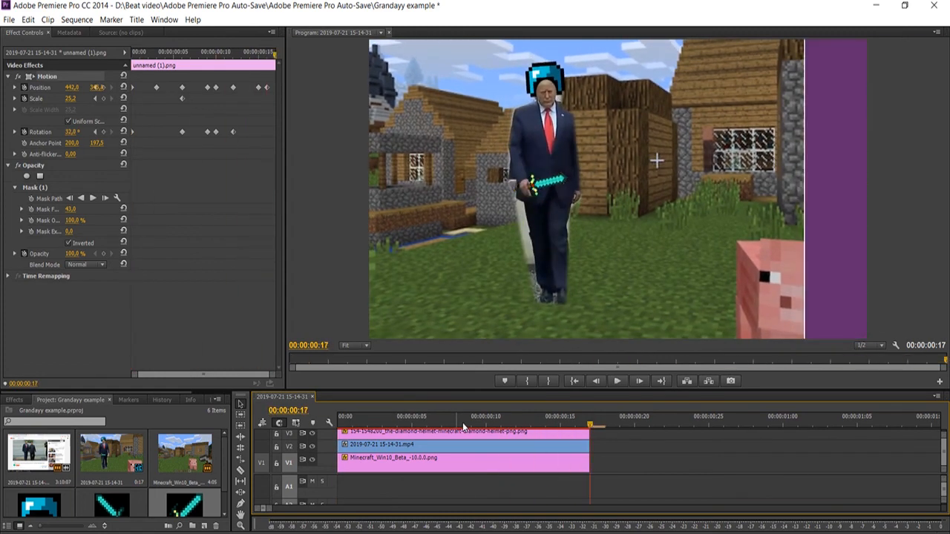
{"action": "key", "text": "space"}
{"action": "left_click_drag", "start_coordinate": [606, 389], "coordinate": [611, 346]}
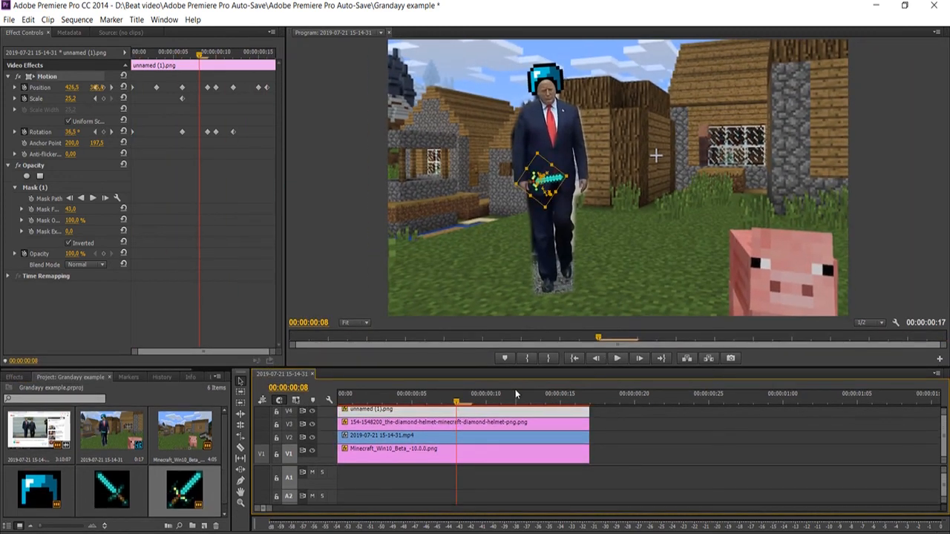
{"action": "key", "text": "Home"}
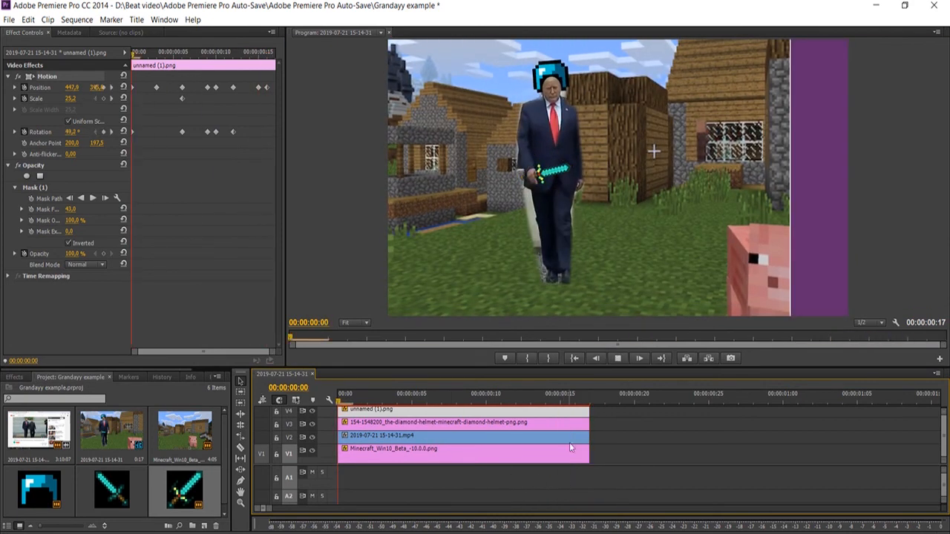
{"action": "key", "text": "space"}
{"action": "key", "text": "space"}
{"action": "key", "text": "space"}
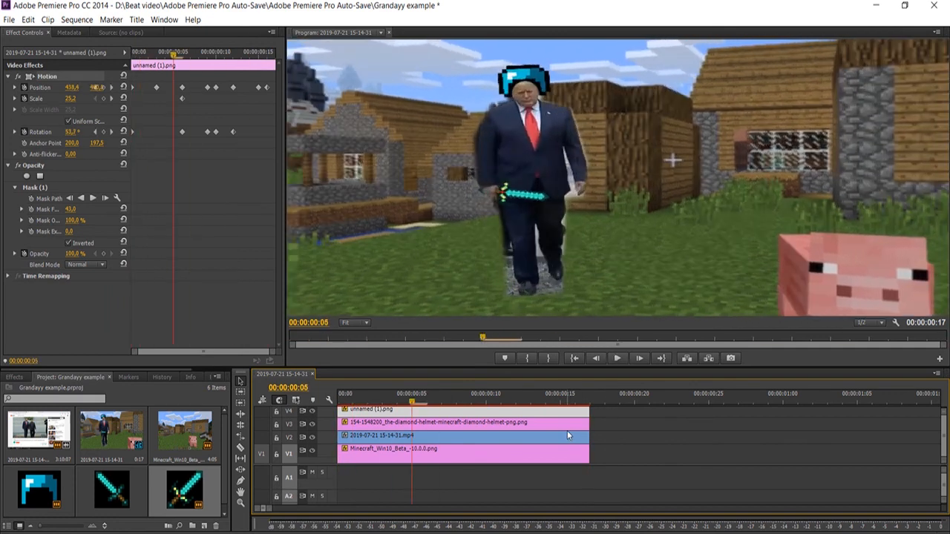